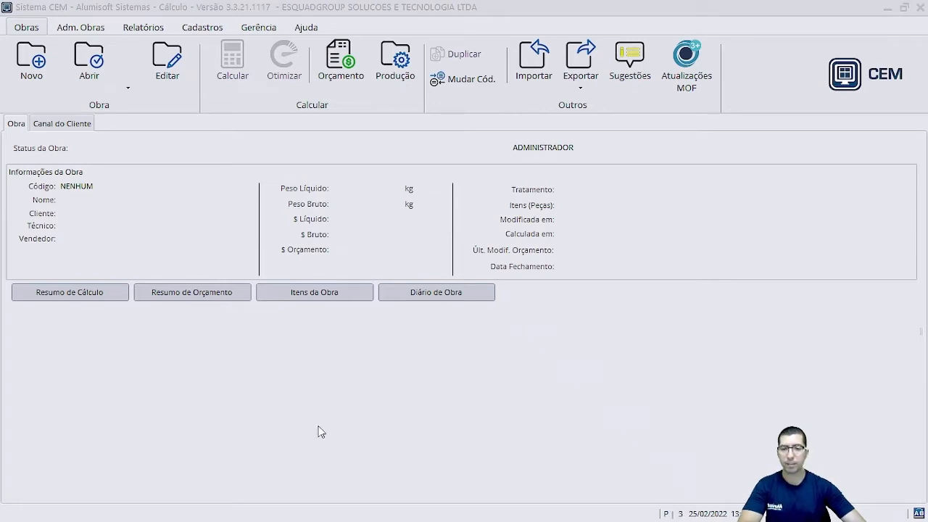
# - Start registering a new window frame model (Nova Esquadria) in the technical records
pyautogui.click(203, 31)
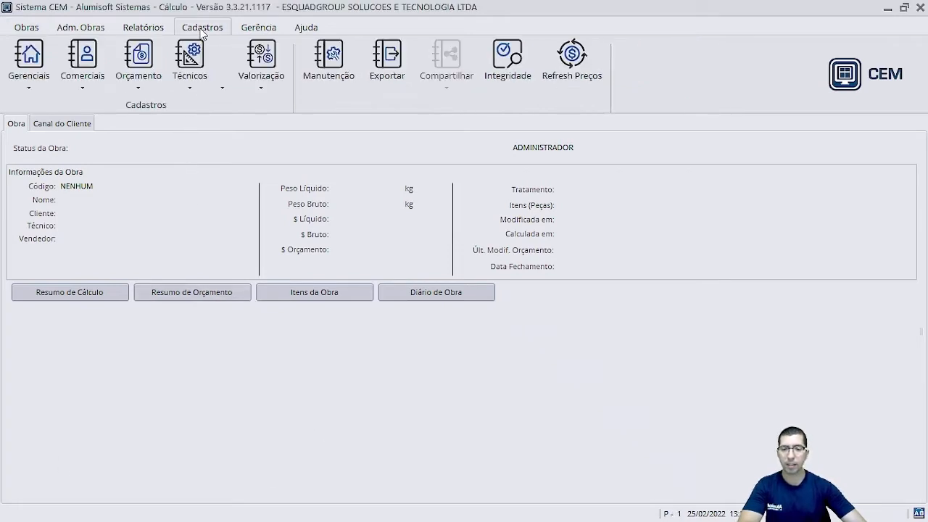
pyautogui.click(196, 81)
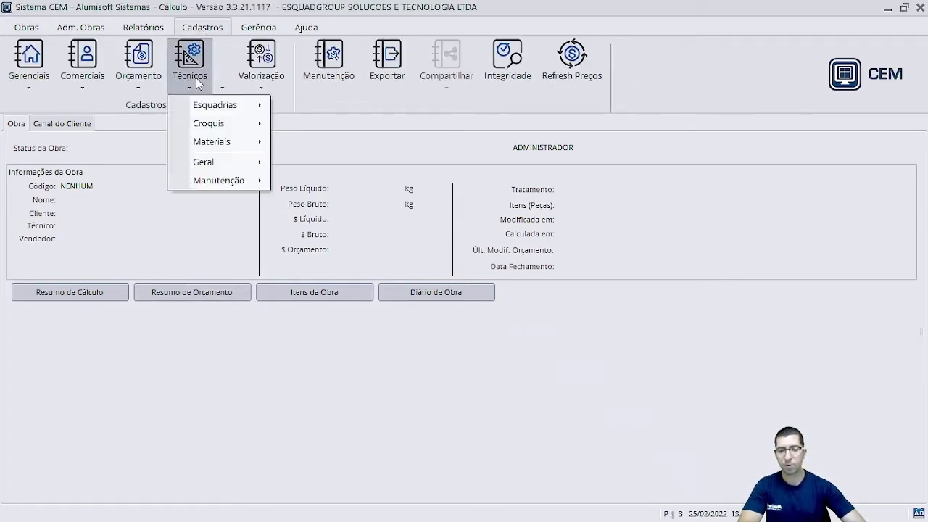
pyautogui.moveTo(221, 105)
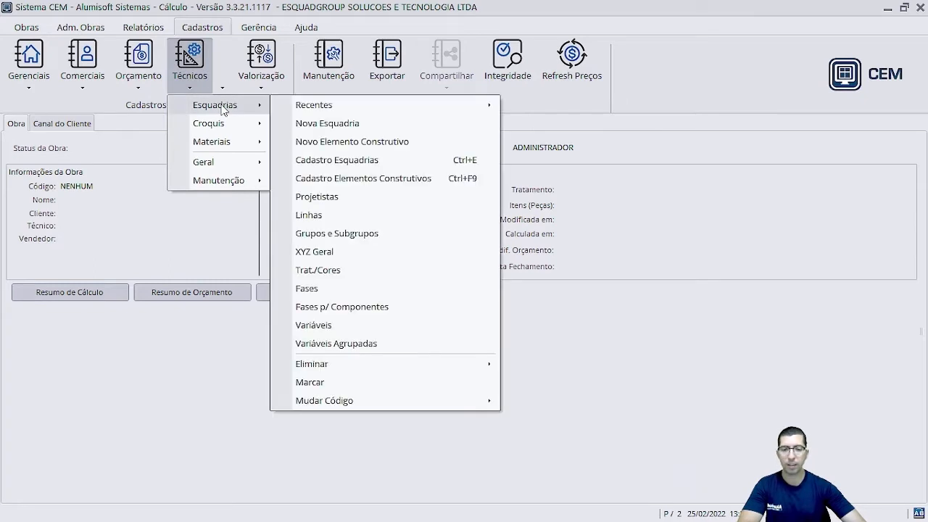
pyautogui.click(347, 124)
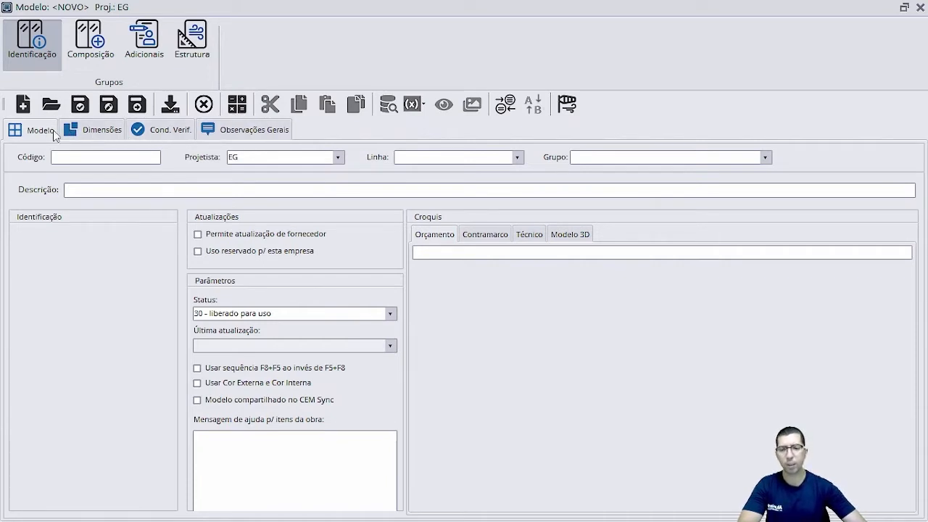
pyautogui.click(97, 131)
pyautogui.click(162, 135)
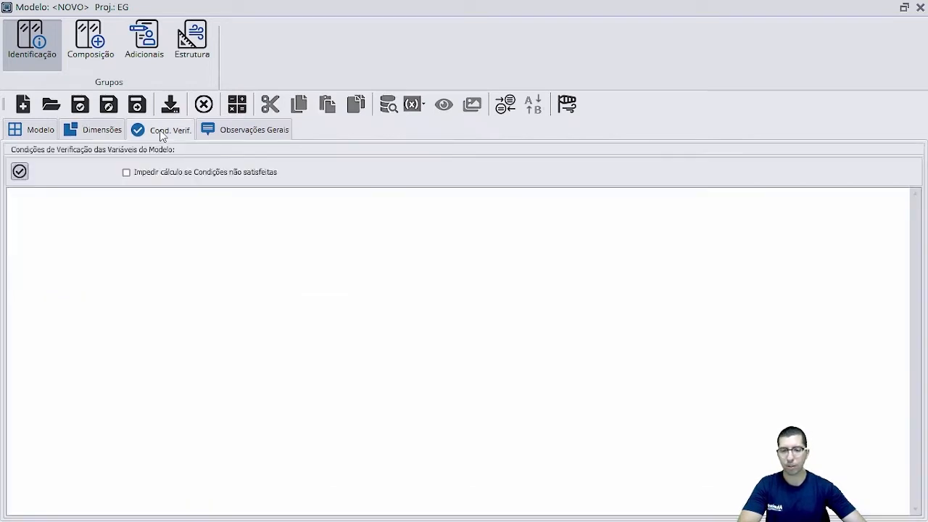
pyautogui.click(213, 133)
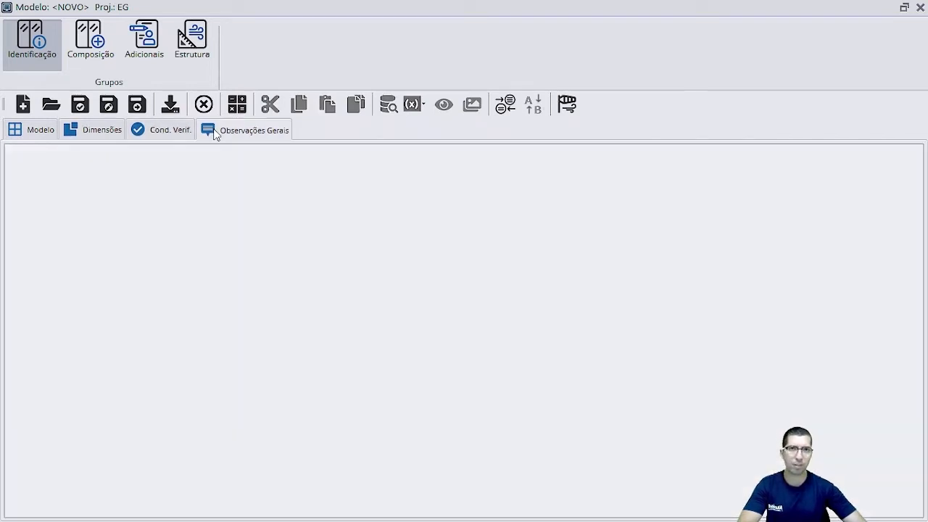
pyautogui.click(42, 138)
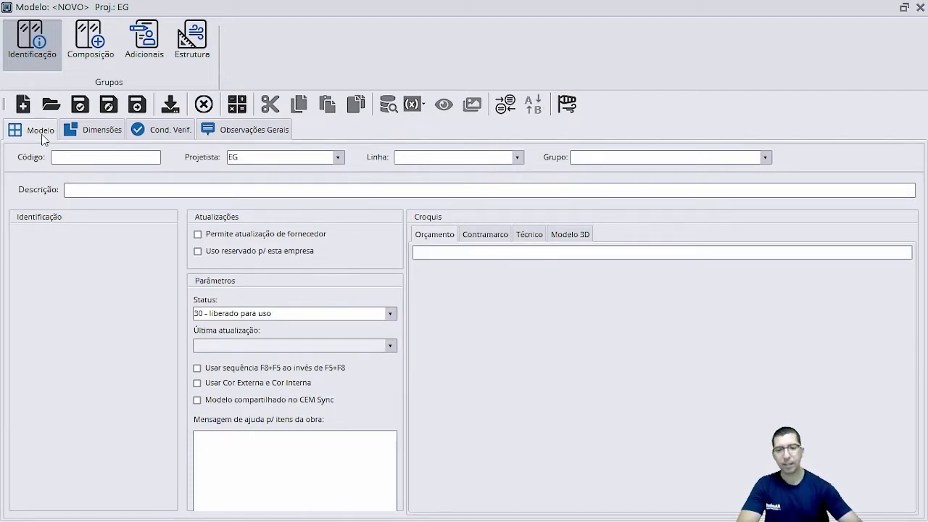
# - Enter SUP-JCR200 as the model's code and set its line to SUPREMA
pyautogui.click(79, 158)
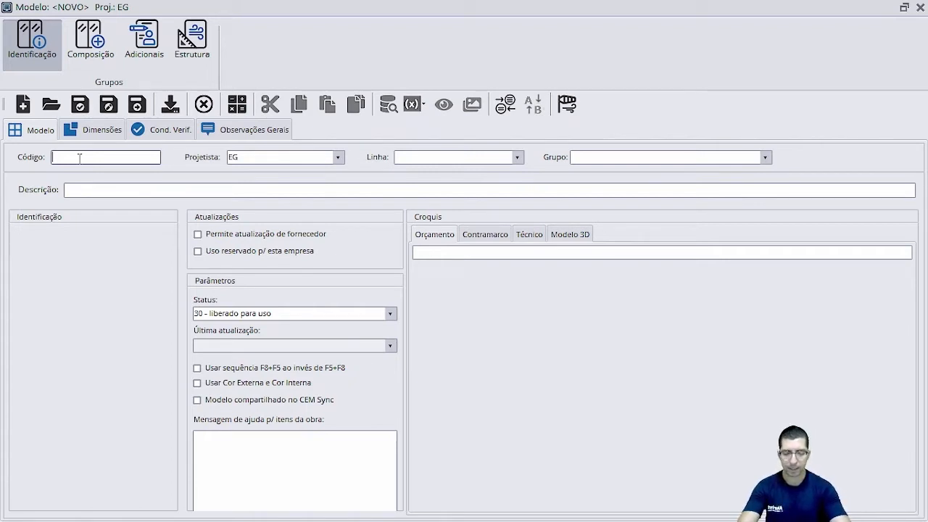
pyautogui.write('SUP')
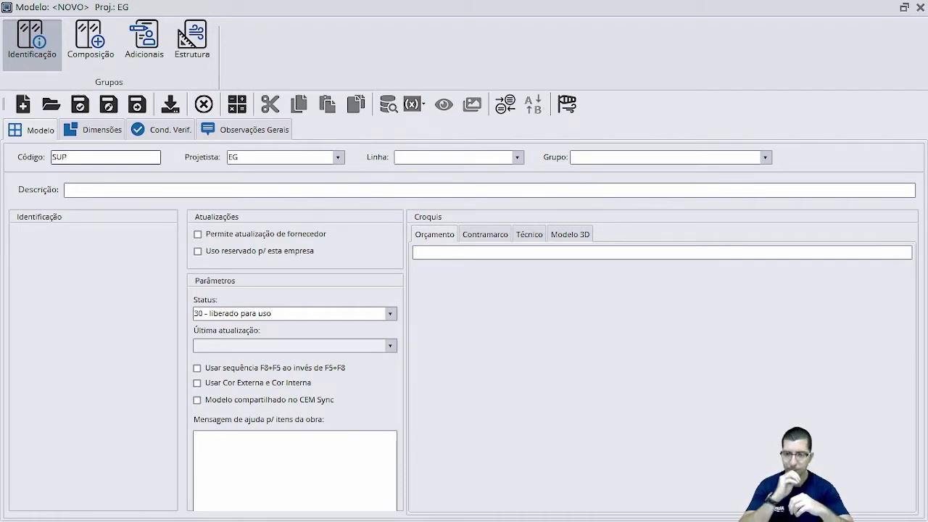
pyautogui.write('-JCR')
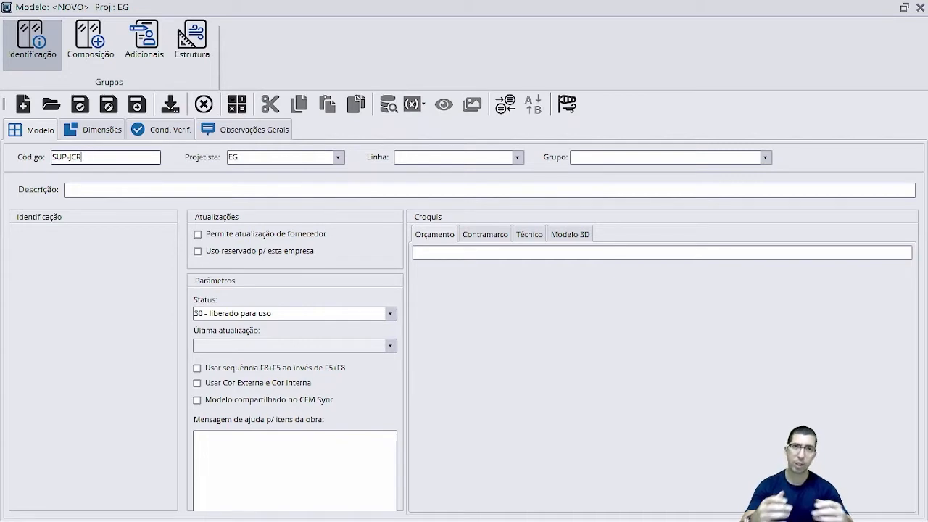
pyautogui.write('2')
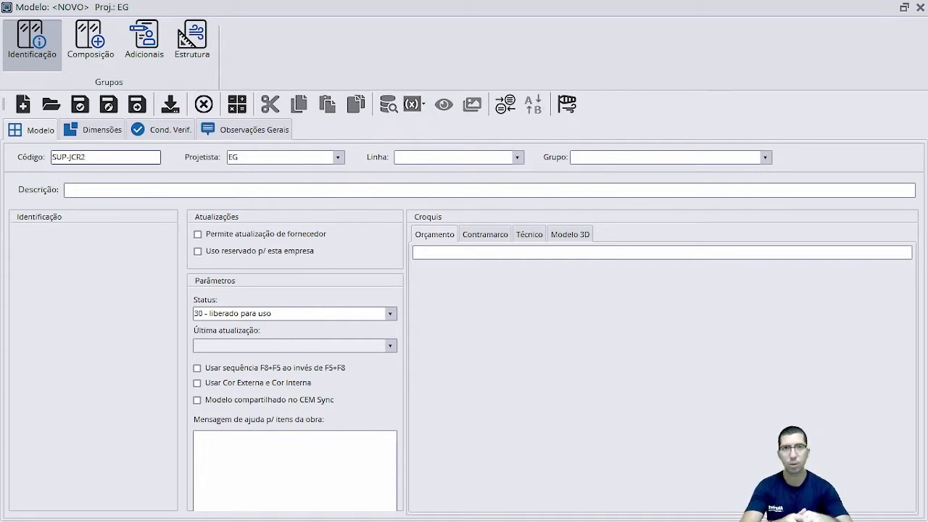
pyautogui.write('00')
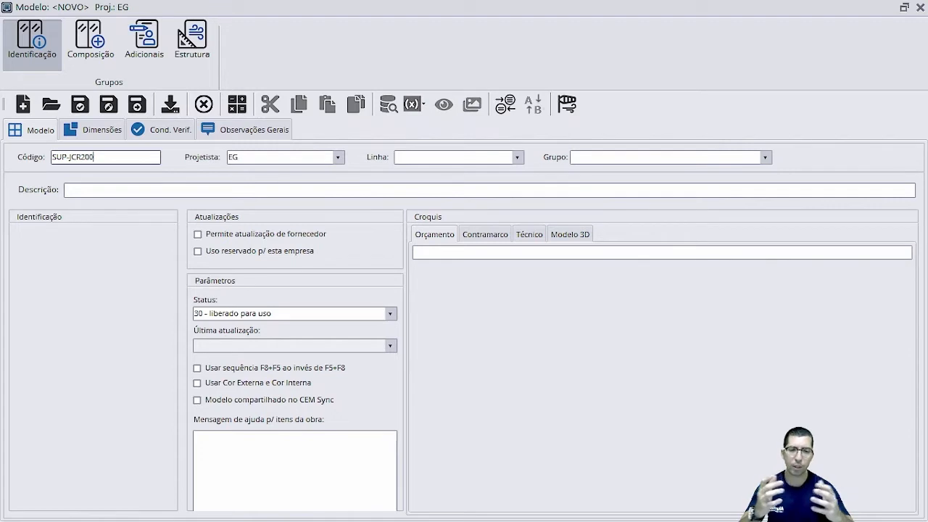
pyautogui.click(428, 157)
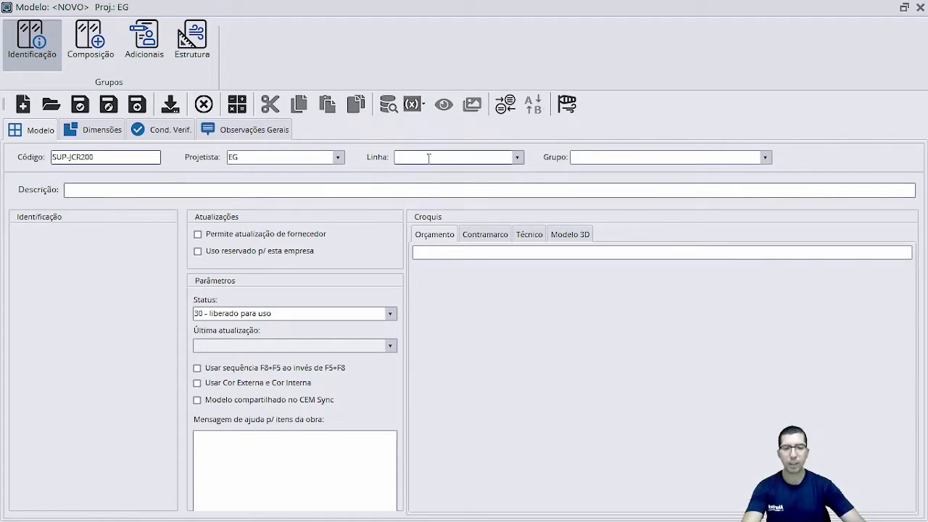
pyautogui.write('SUPREMA')
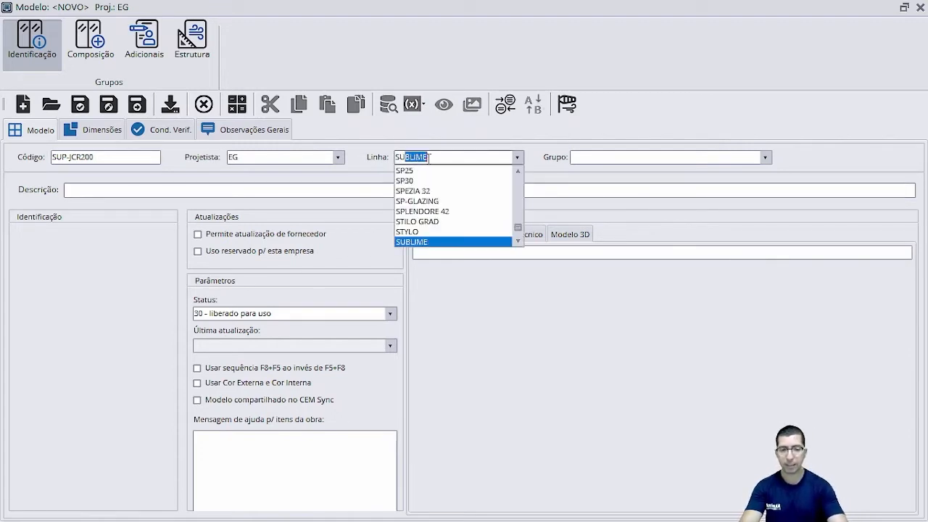
pyautogui.press('Tab')
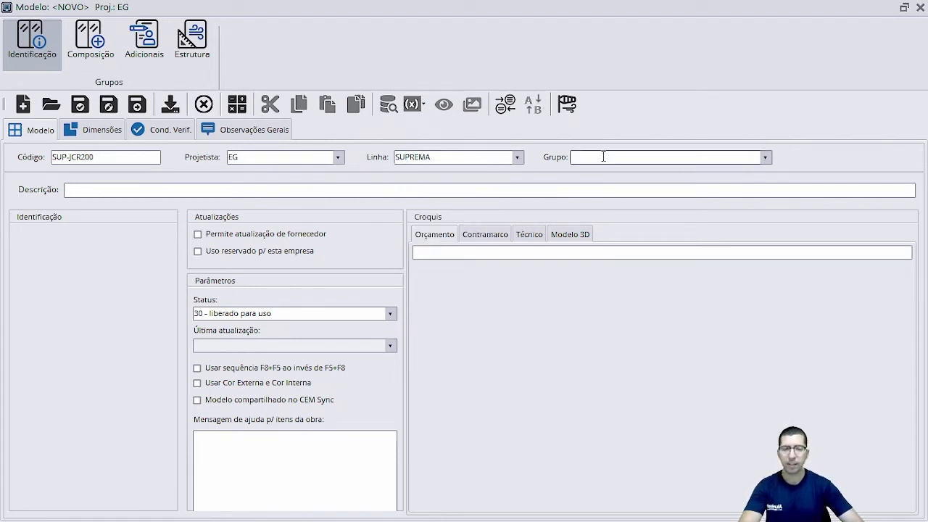
# - Enter the model description "JANELA DE CORRER 2 FOLHAS - LINHA SUPREMA"
pyautogui.click(290, 189)
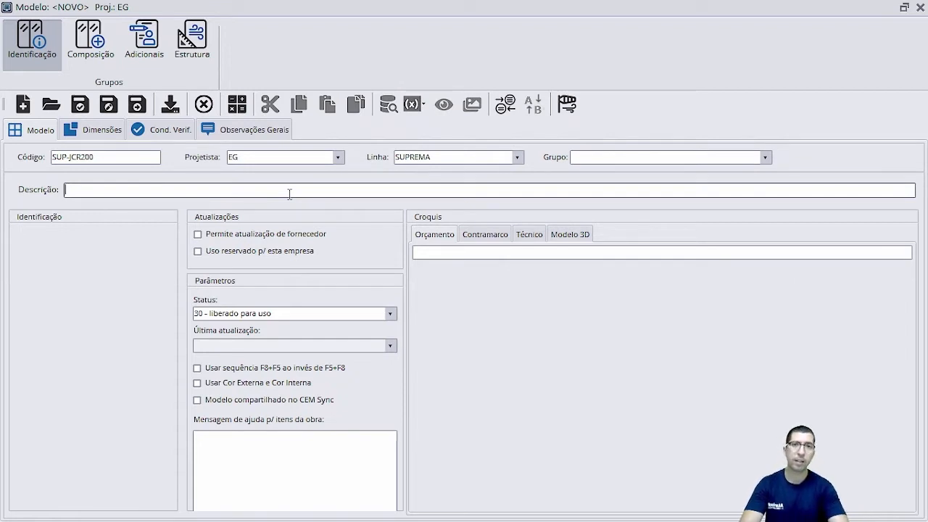
pyautogui.write('JANELA DE CORE')
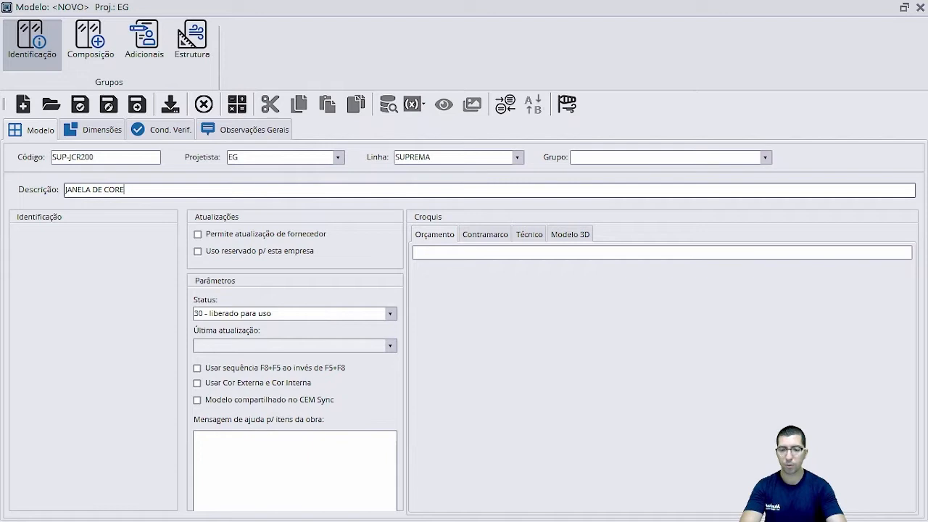
pyautogui.press('BackSpace')
pyautogui.write('RER 2 FOL')
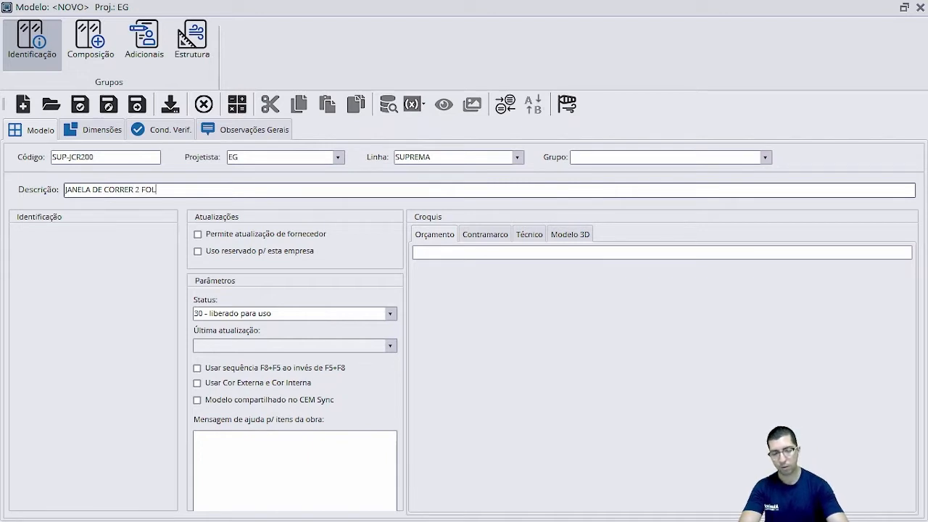
pyautogui.write('HAS - LINHA SUPRM')
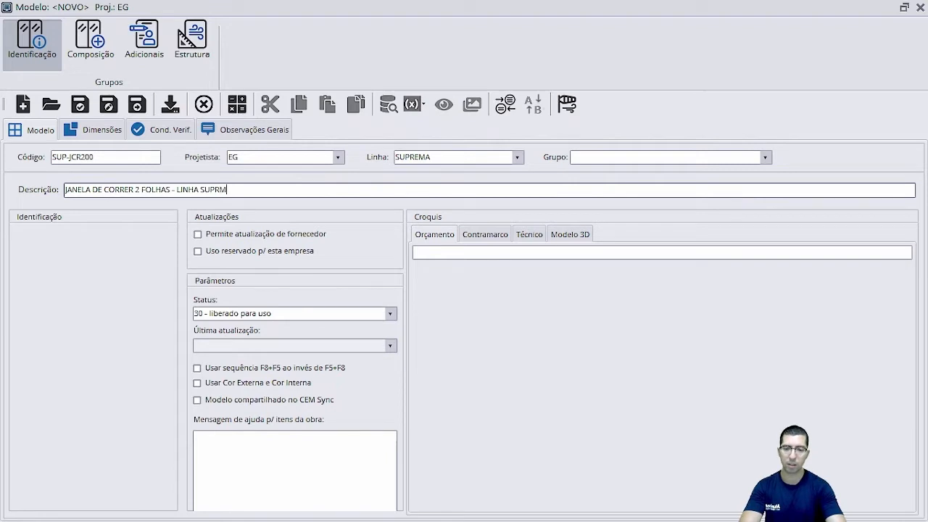
pyautogui.press('BackSpace')
pyautogui.write('EMA')
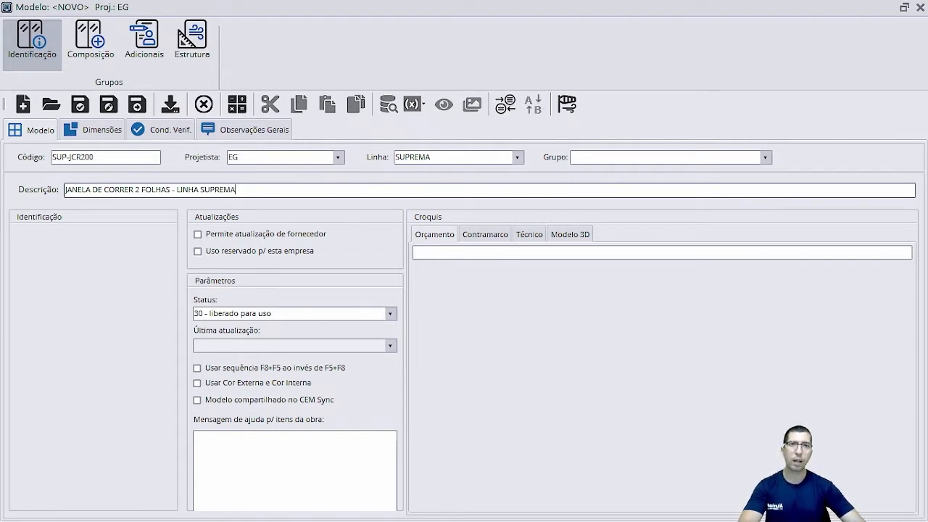
# - Allow supplier updates, enable the F8+F5 sequence instead of F5+F8, and set the status to 10 - em desenvolvimento
pyautogui.click(240, 239)
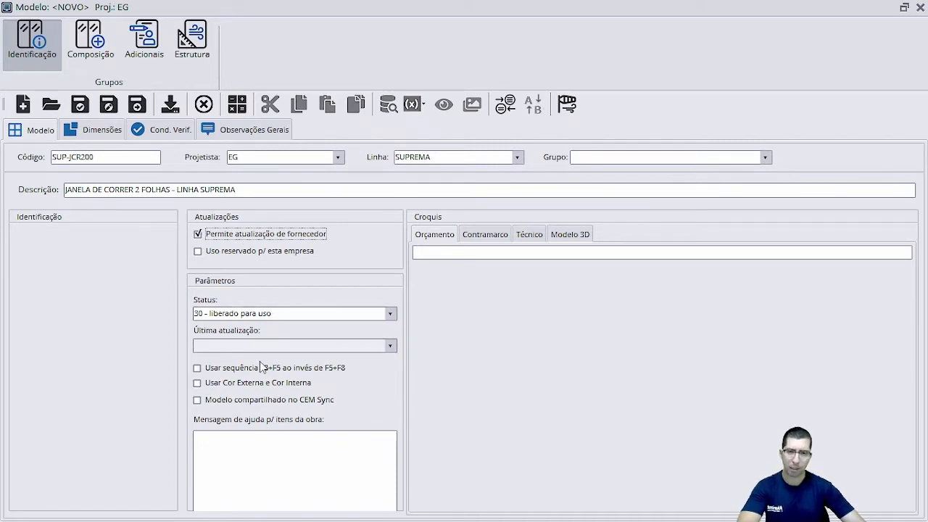
pyautogui.click(221, 371)
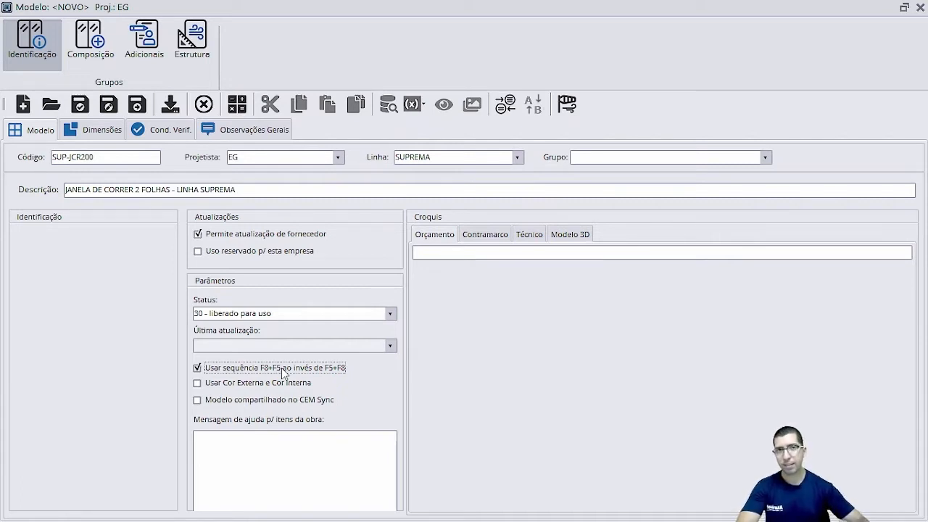
pyautogui.click(389, 314)
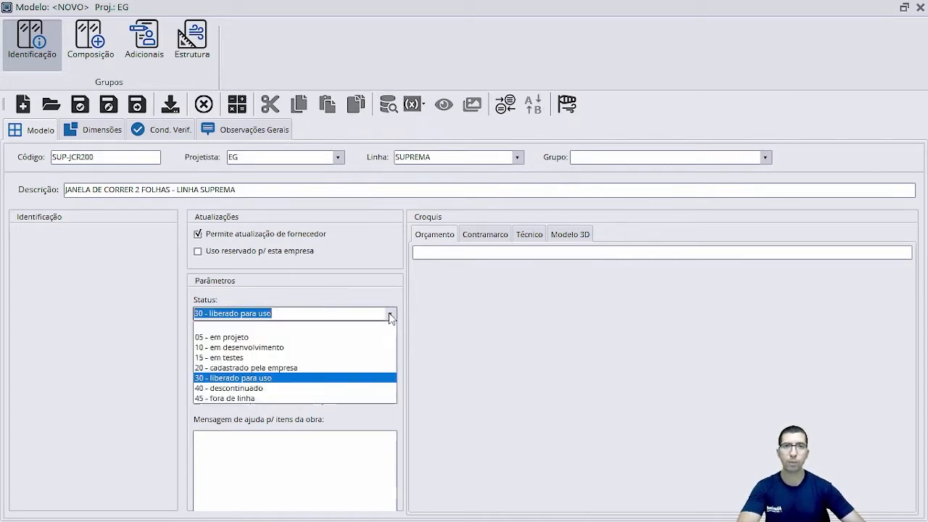
pyautogui.click(258, 348)
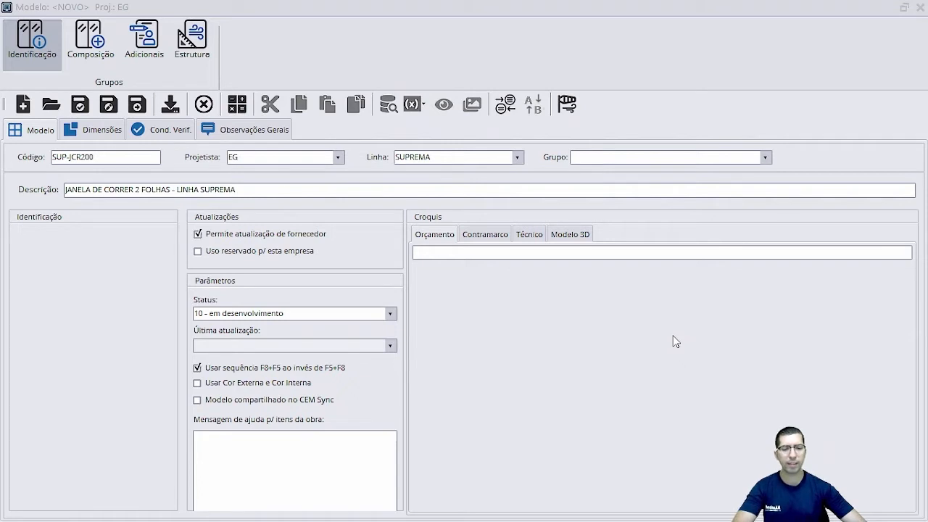
# - Open the sketch chooser for the Orçamento view and preview the old-format sketch EX1-JCR200-00.PNG
pyautogui.doubleClick(585, 319)
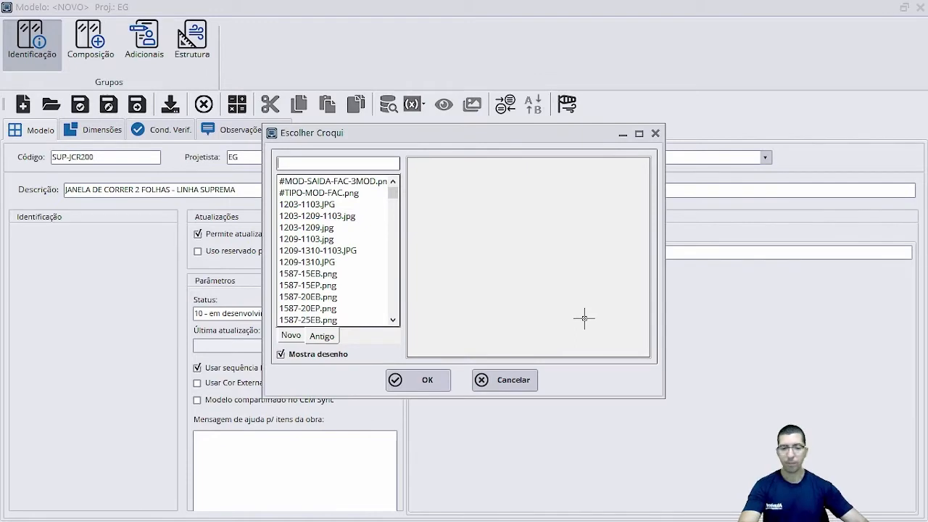
pyautogui.click(326, 228)
pyautogui.moveTo(355, 162); pyautogui.dragTo(269, 164)
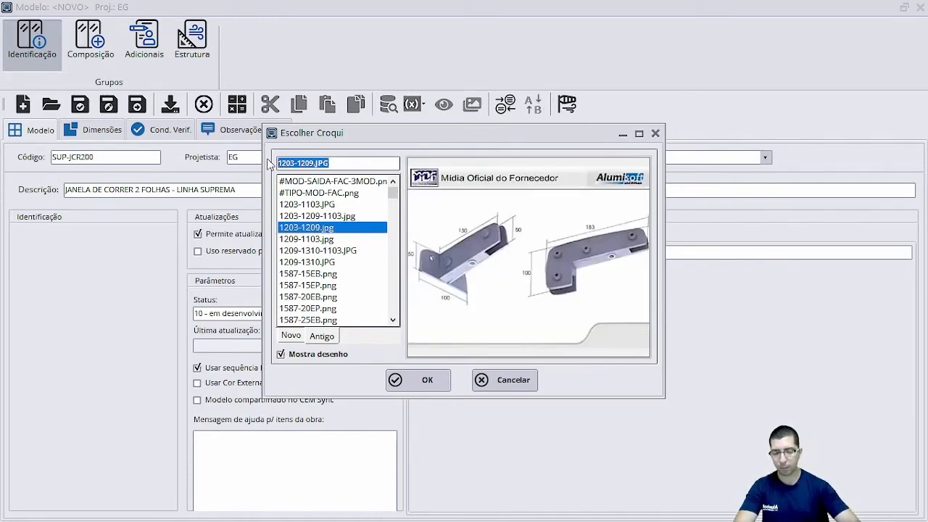
pyautogui.write('EX1')
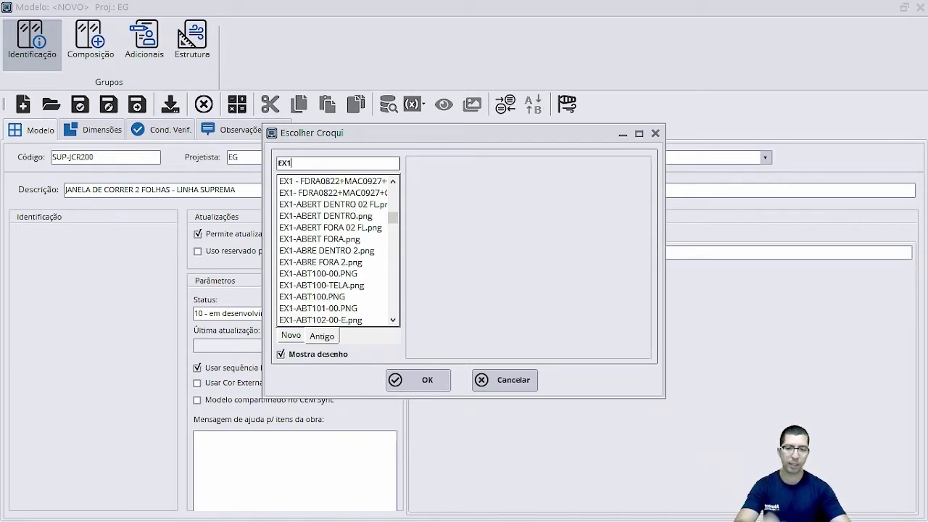
pyautogui.write('-JCR')
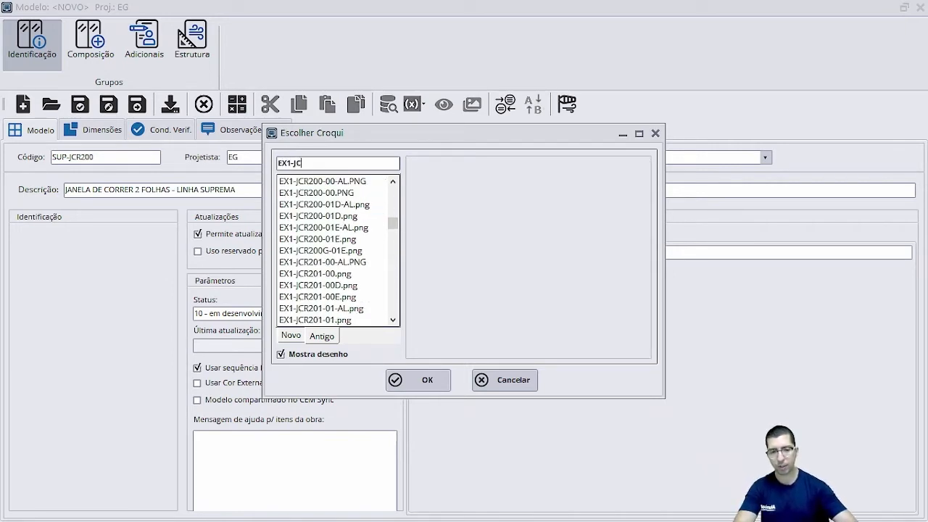
pyautogui.click(351, 196)
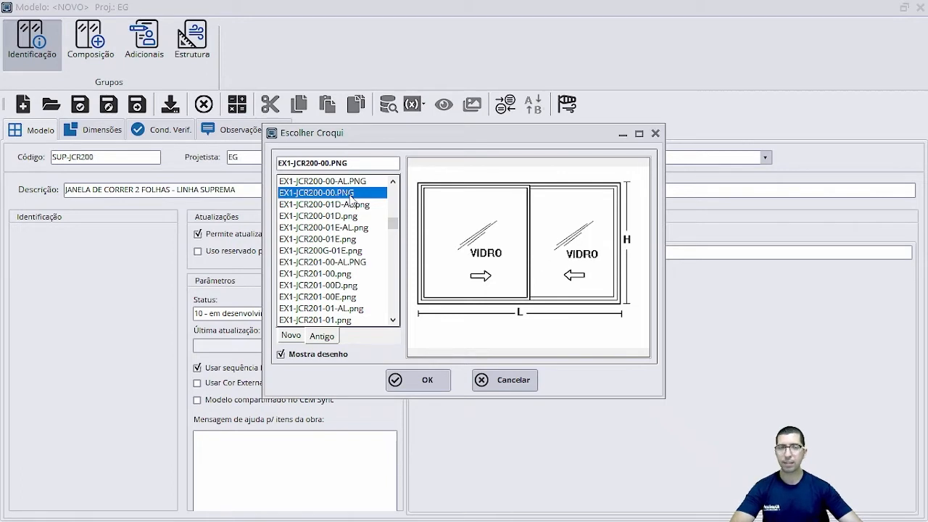
# - Find the new-format sketch JC200-01.SVGX and assign it as the model's Orçamento sketch
pyautogui.click(322, 335)
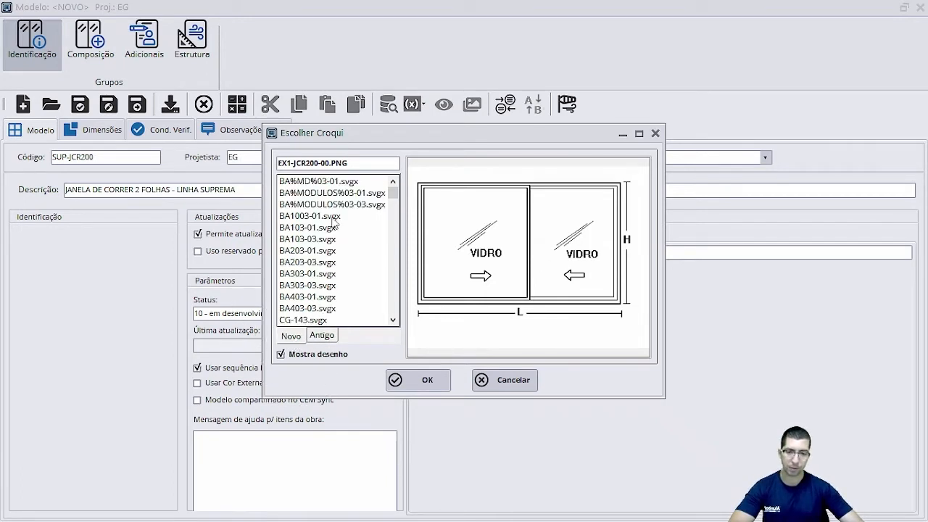
pyautogui.moveTo(358, 164); pyautogui.dragTo(246, 168)
pyautogui.write('JC2')
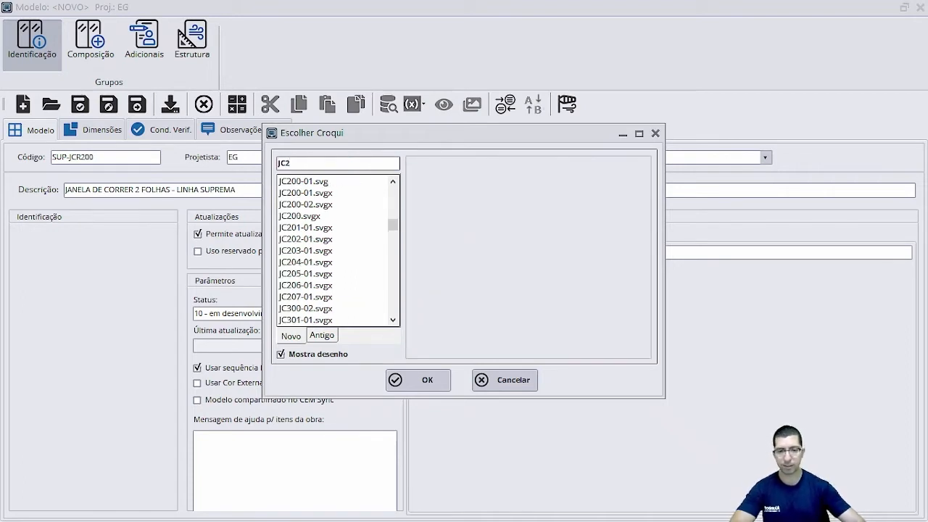
pyautogui.click(298, 193)
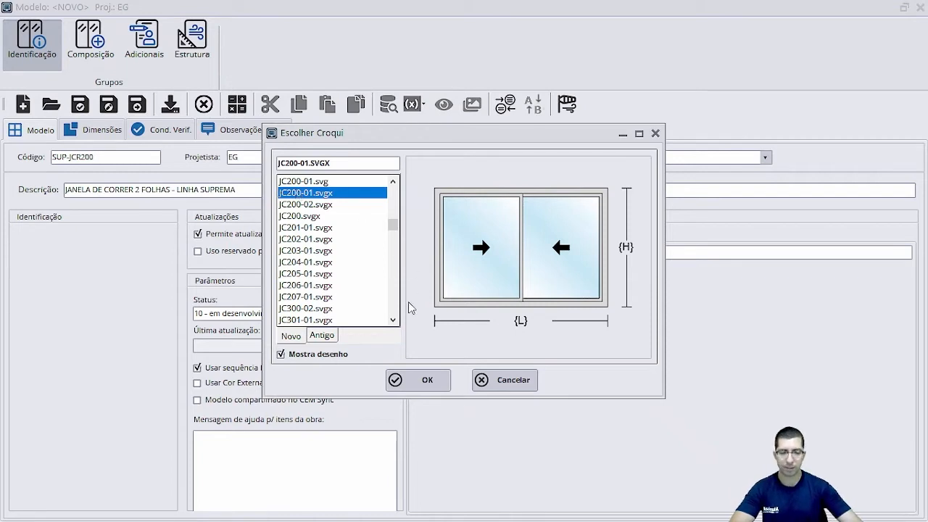
pyautogui.click(419, 380)
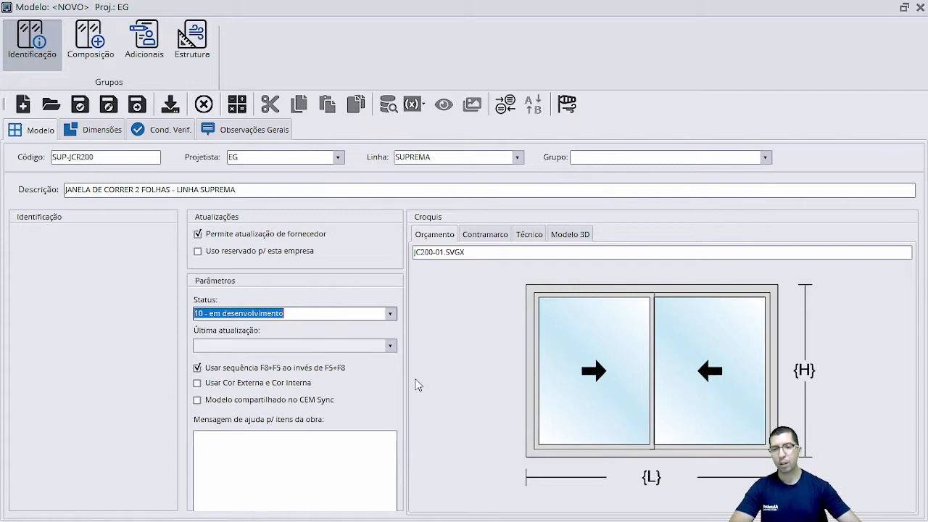
# - Go to the model's profile composition and enter profile code CM200 in the first row
pyautogui.click(86, 39)
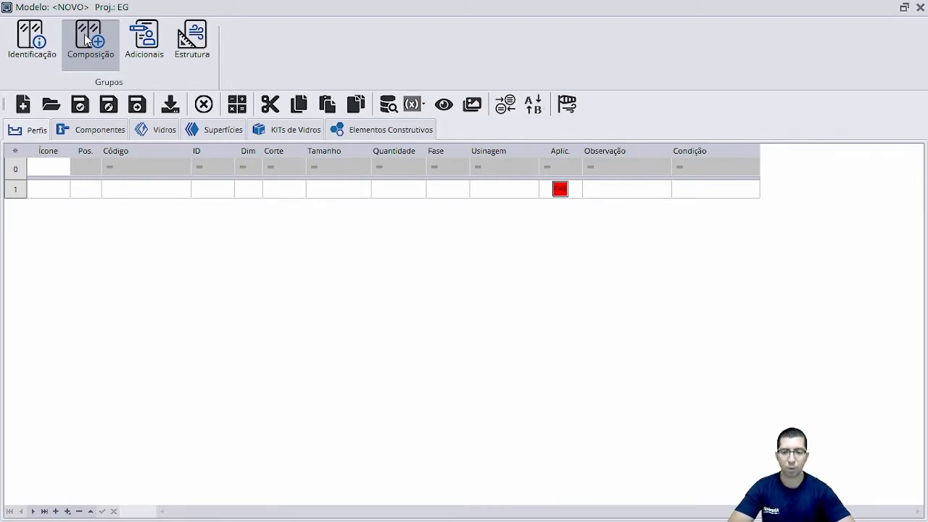
pyautogui.click(139, 190)
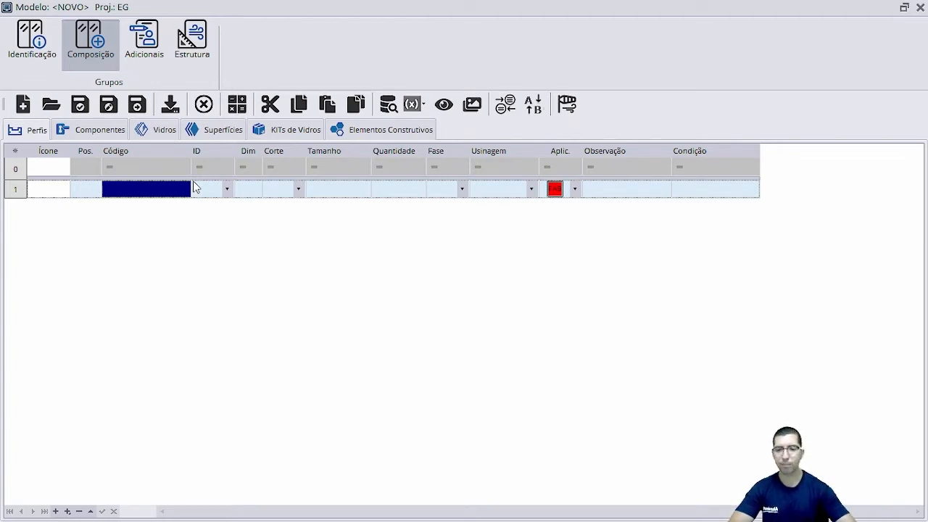
pyautogui.click(355, 190)
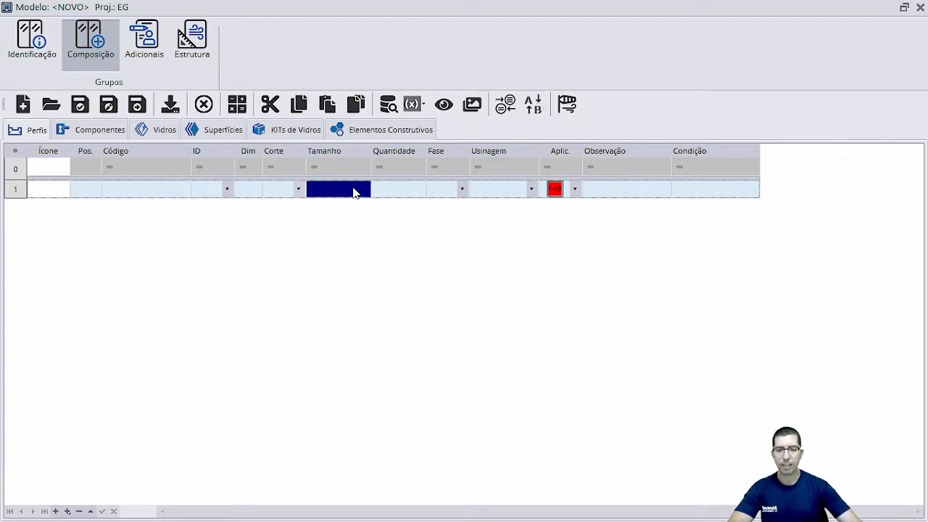
pyautogui.click(175, 189)
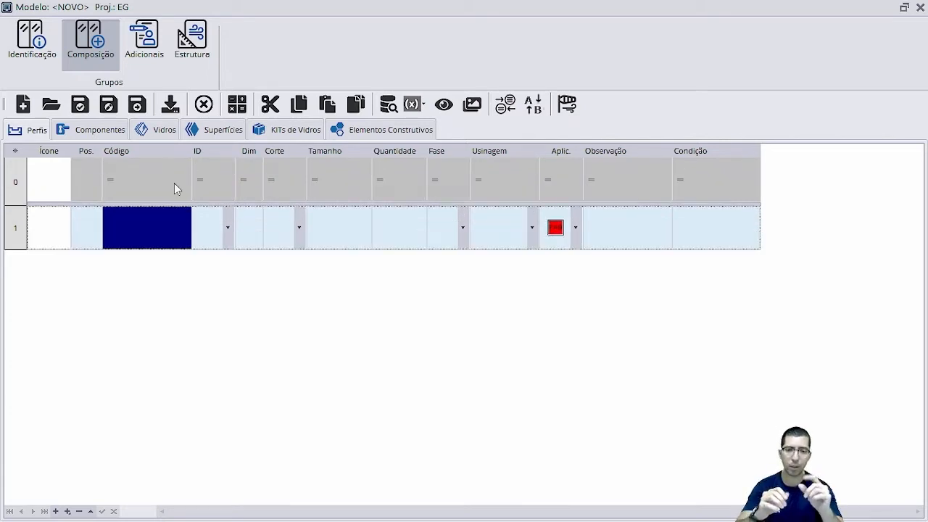
pyautogui.write('CM200')
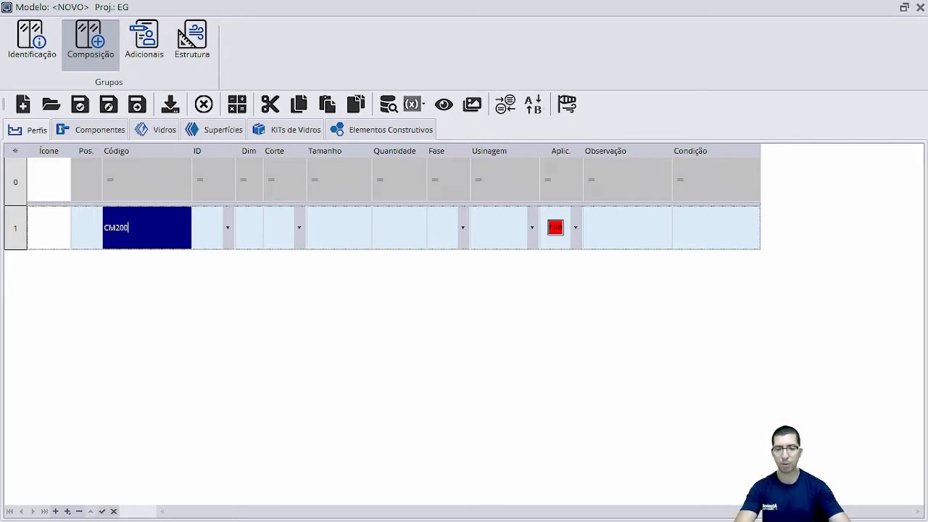
pyautogui.press('Tab')
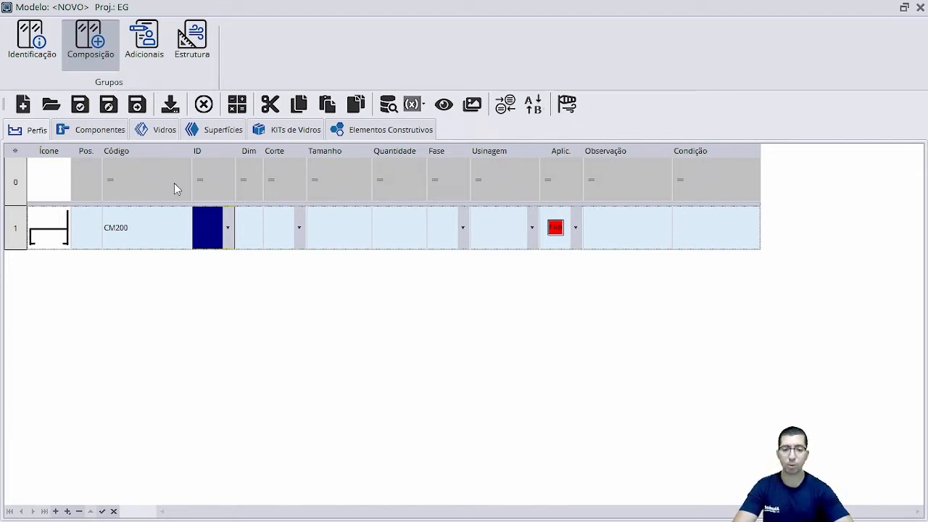
# - Set the first CM200 profile's dimension to L and its cut to 45/45
pyautogui.press('Right')
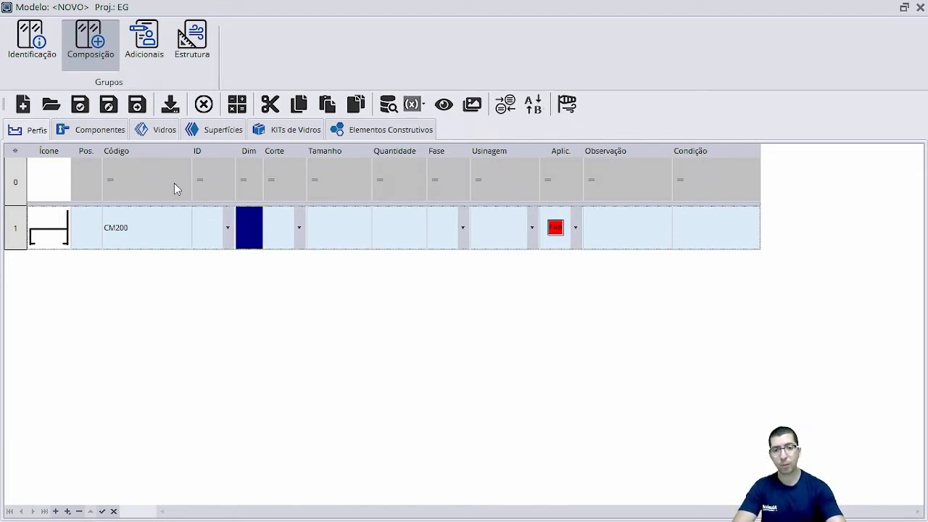
pyautogui.write('L')
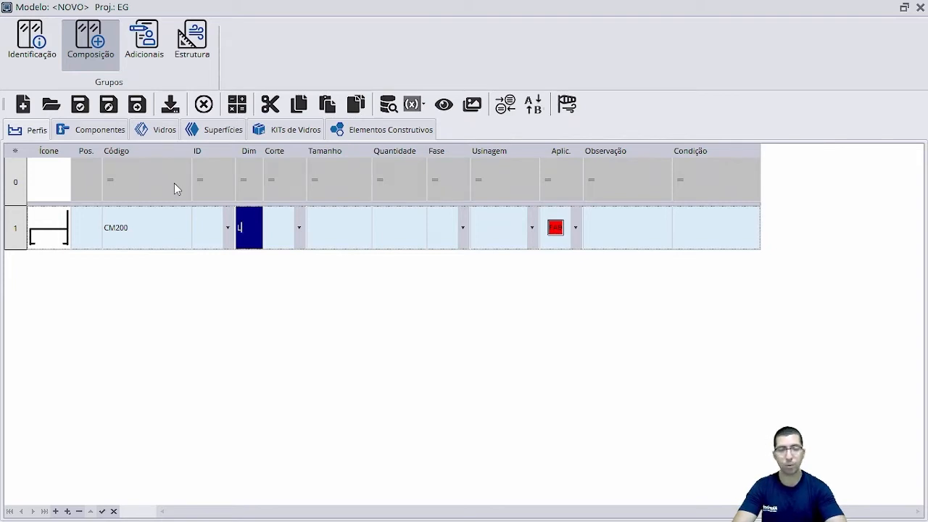
pyautogui.press('Tab')
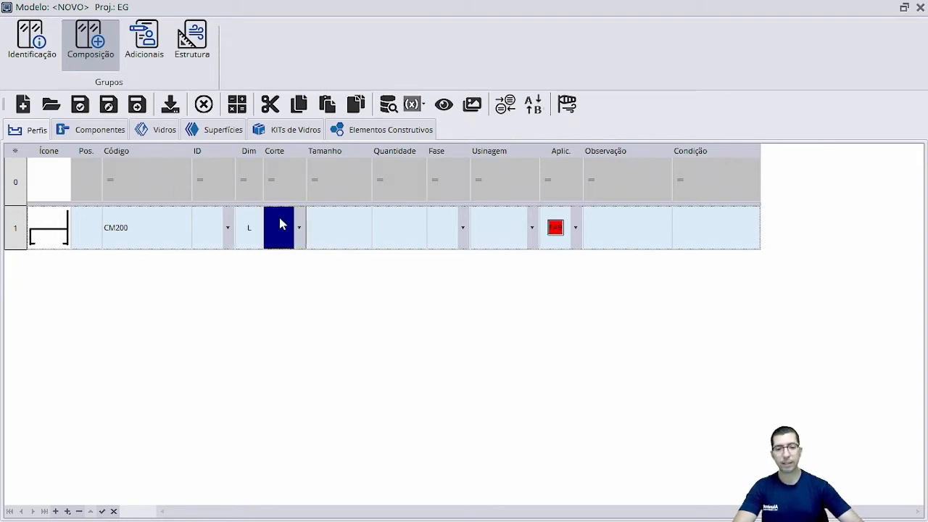
pyautogui.click(299, 229)
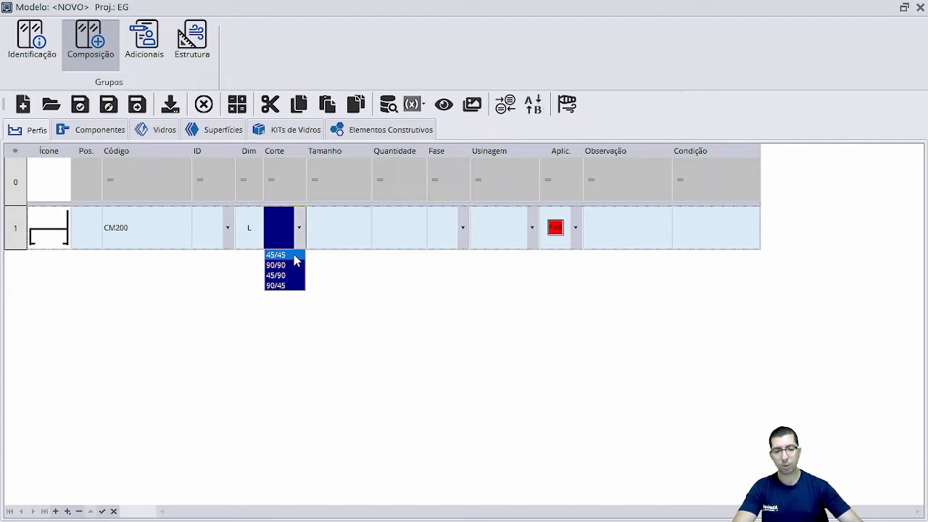
pyautogui.click(295, 255)
pyautogui.click(329, 232)
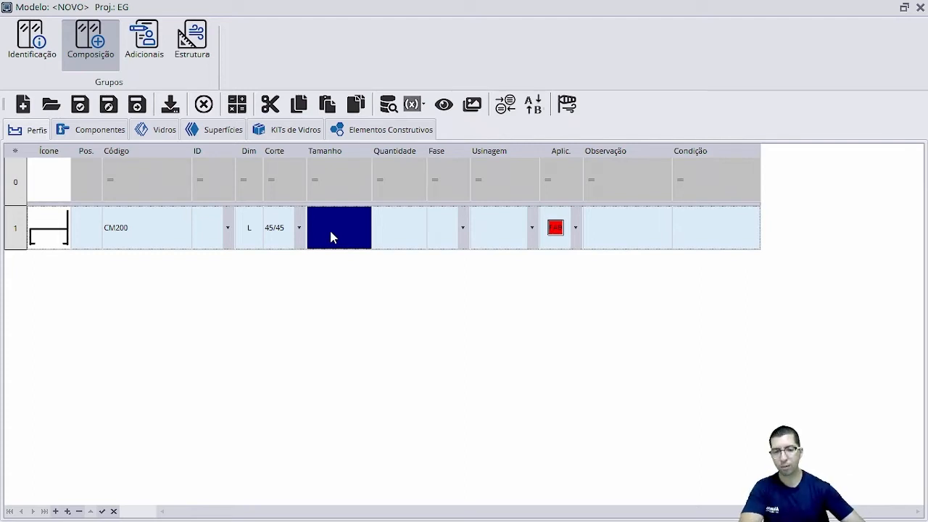
# - Open the model's calculation variables at full size, examine the Largura and Altura measurements, and cancel
pyautogui.click(236, 105)
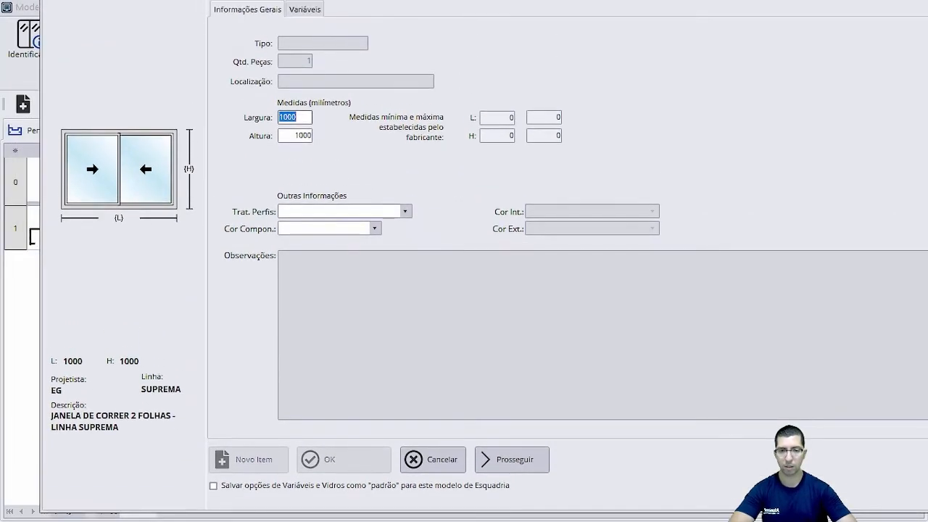
pyautogui.moveTo(509, 0); pyautogui.dragTo(480, 87)
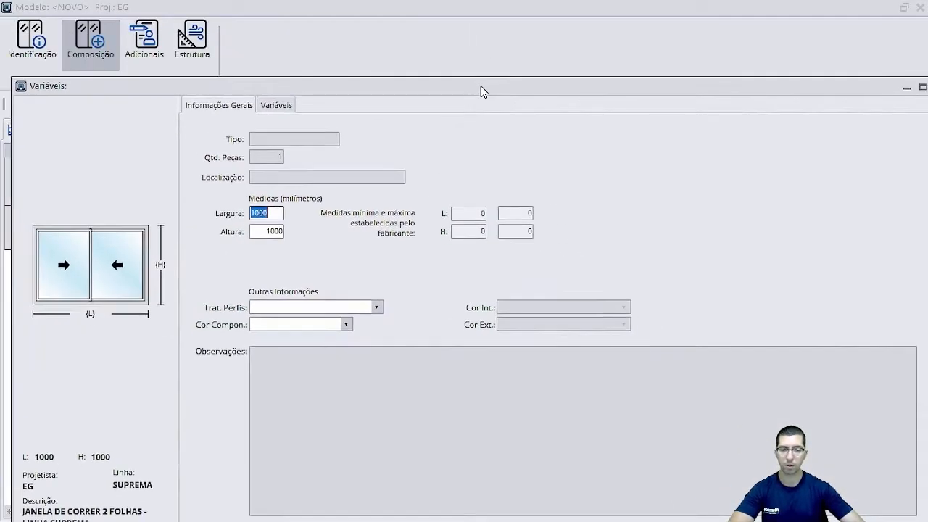
pyautogui.doubleClick(481, 87)
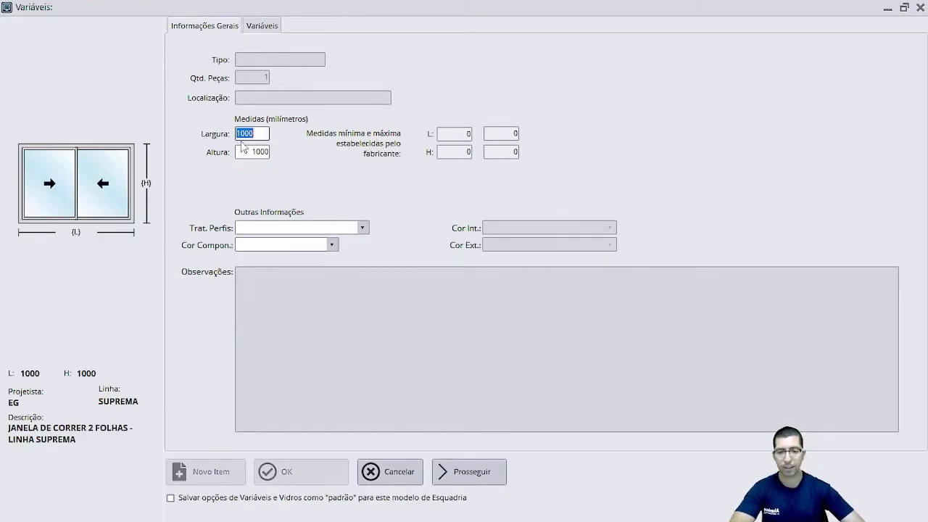
pyautogui.press('Tab')
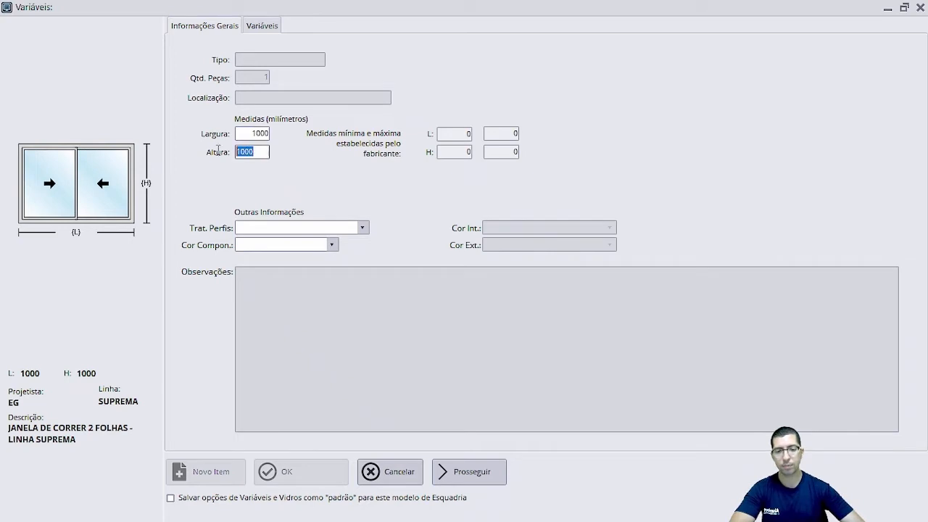
pyautogui.hotkey('shift', 'Tab')
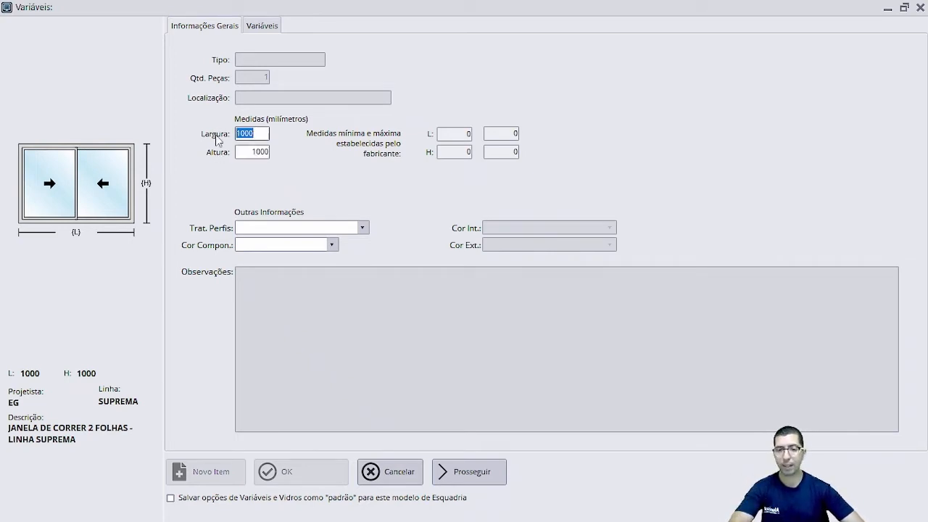
pyautogui.press('Tab')
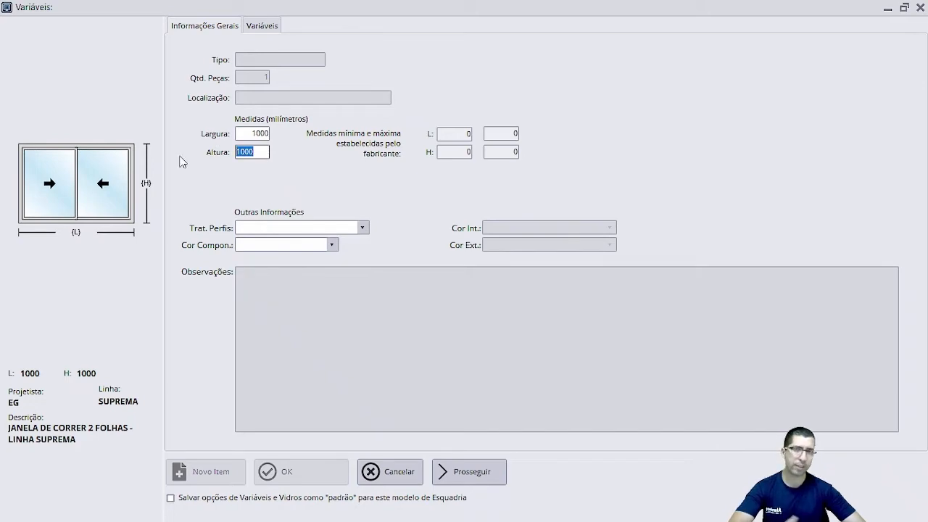
pyautogui.click(393, 477)
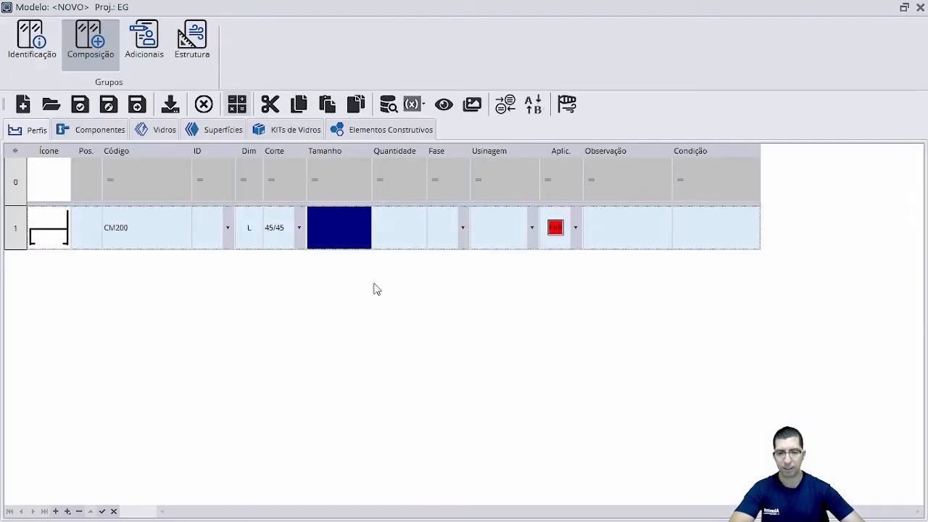
# - Give the first CM200 profile the size formula L+24 and a quantity of 2
pyautogui.click(336, 223)
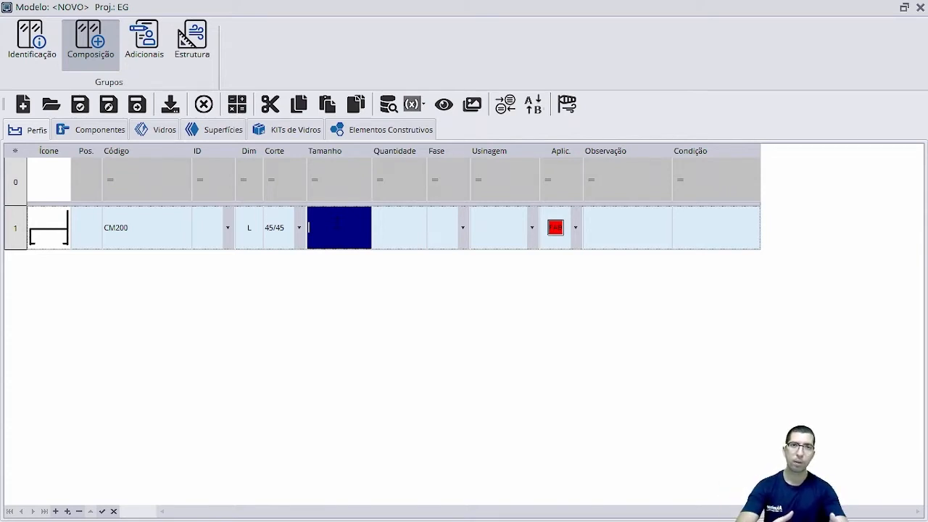
pyautogui.write('L')
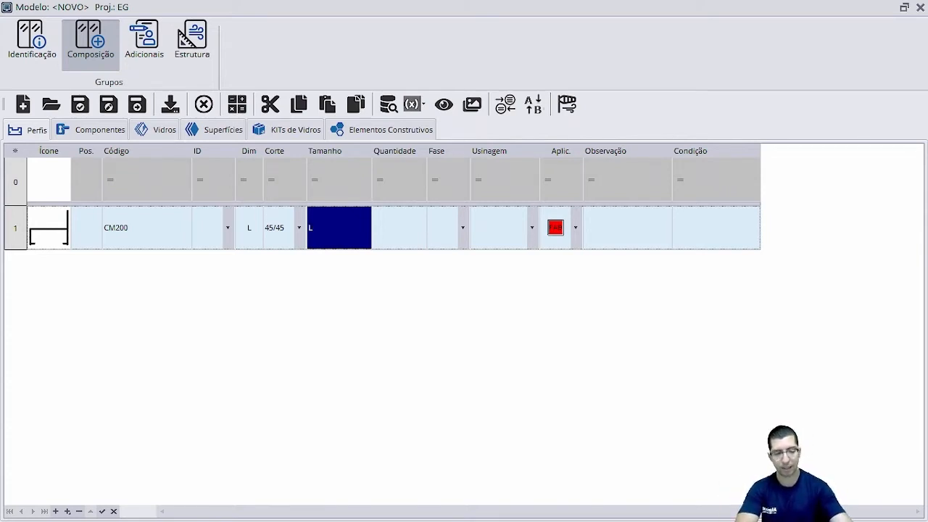
pyautogui.write('+24')
pyautogui.press('Tab')
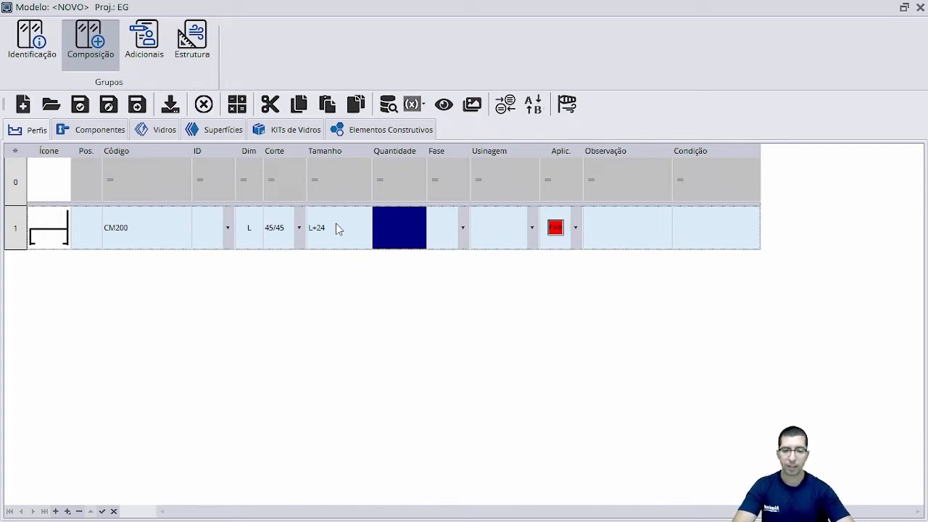
pyautogui.write('2')
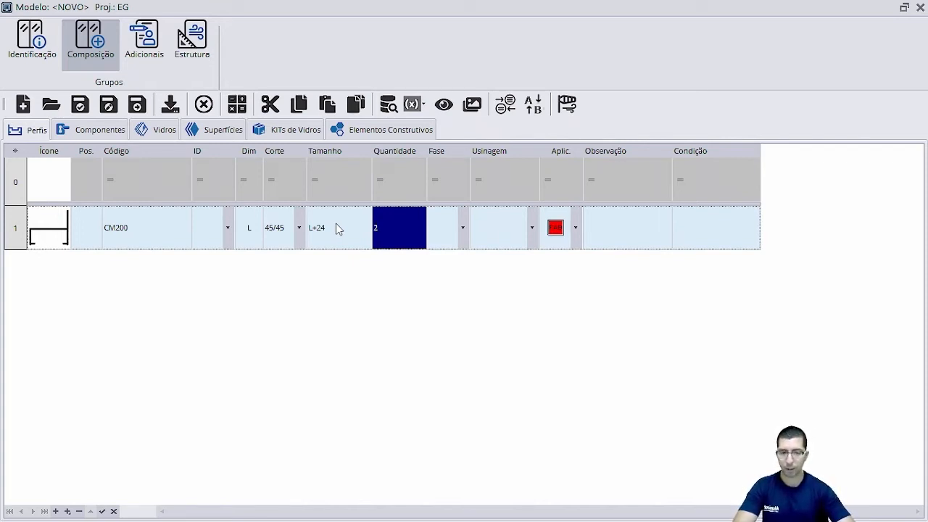
pyautogui.press('Tab')
# - Set the first CM200 profile's phase to CM and its application to Fábrica, leaving the machining blank
pyautogui.write('CM')
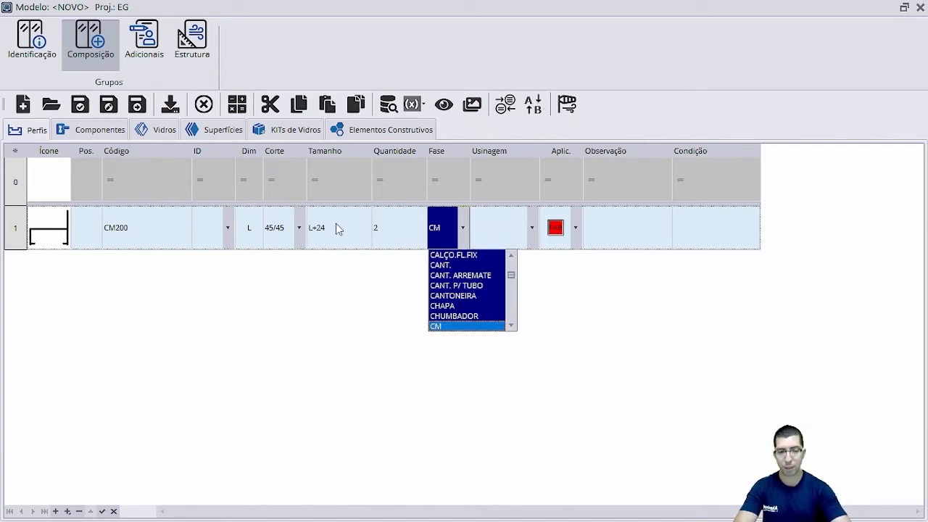
pyautogui.press('Return')
pyautogui.press('Tab')
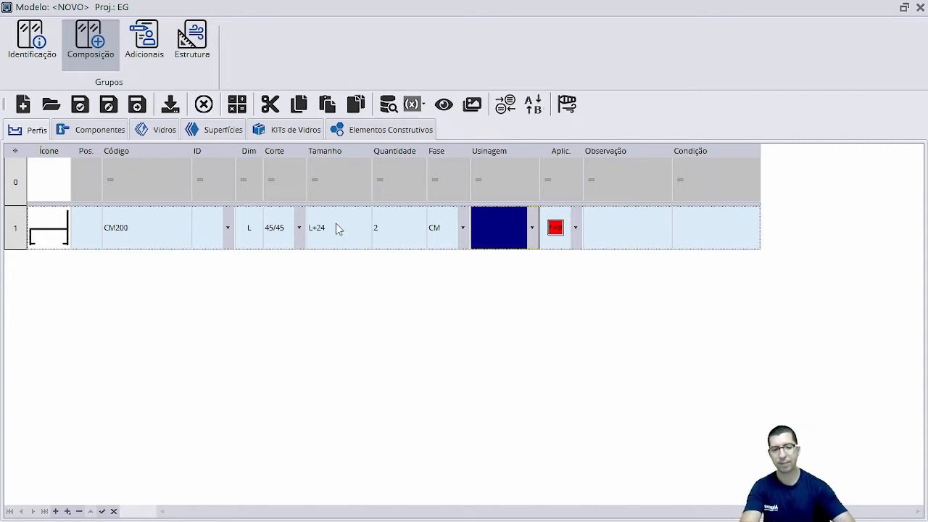
pyautogui.press('Tab')
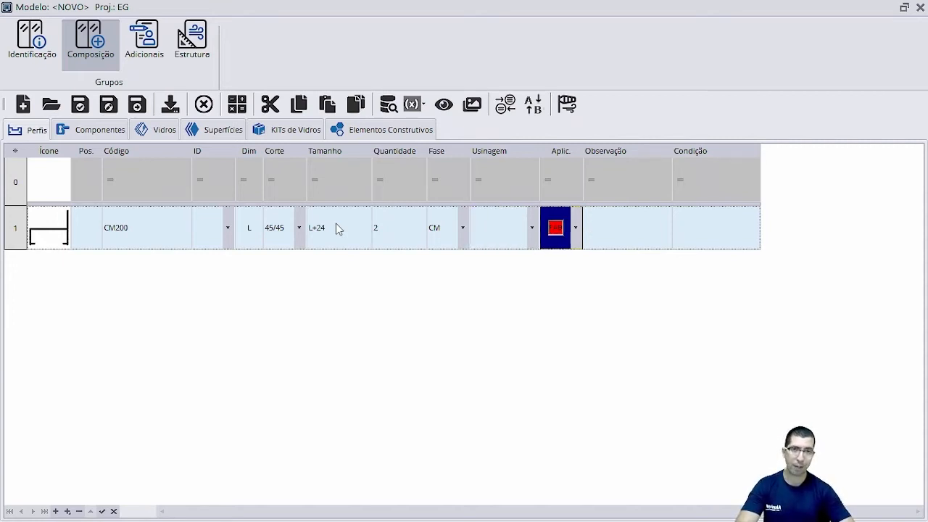
pyautogui.click(577, 228)
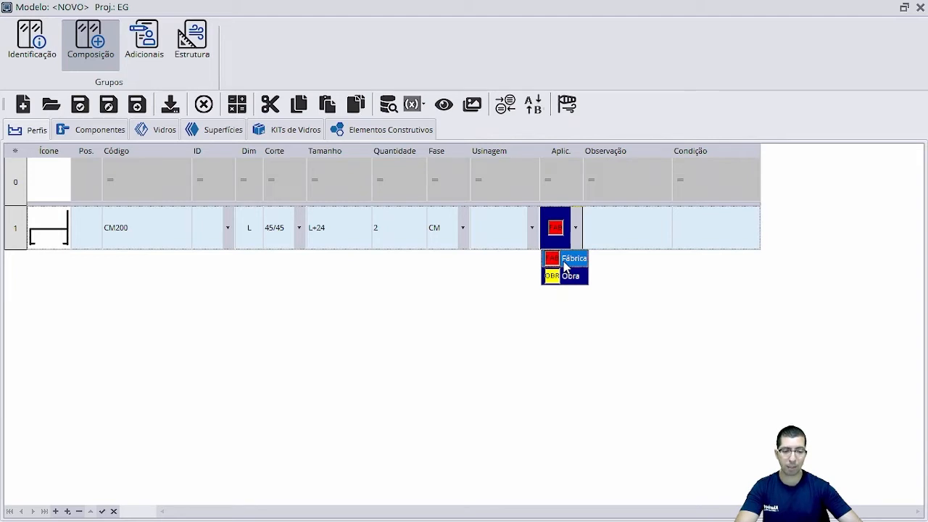
pyautogui.click(569, 258)
# - Enter the observation "CONTRAMARCO LARG." for the first CM200 profile
pyautogui.click(617, 242)
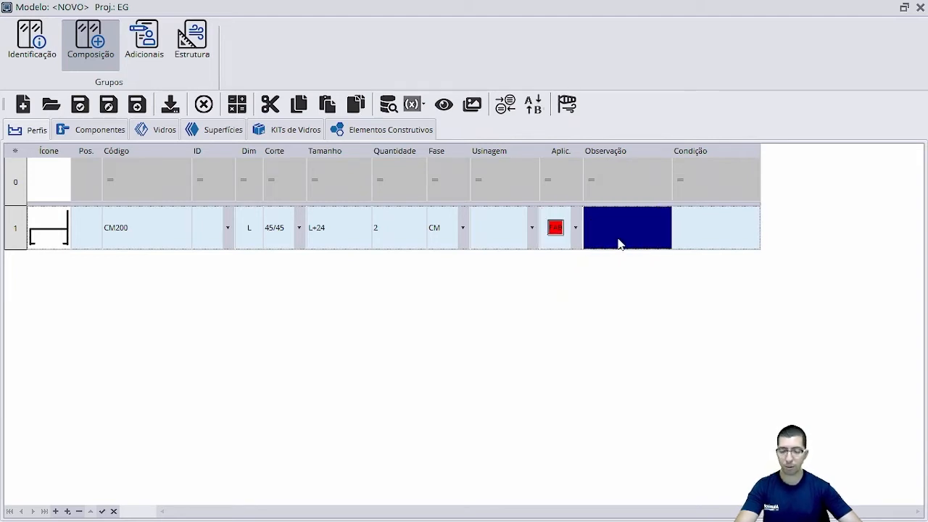
pyautogui.write('CONTRA')
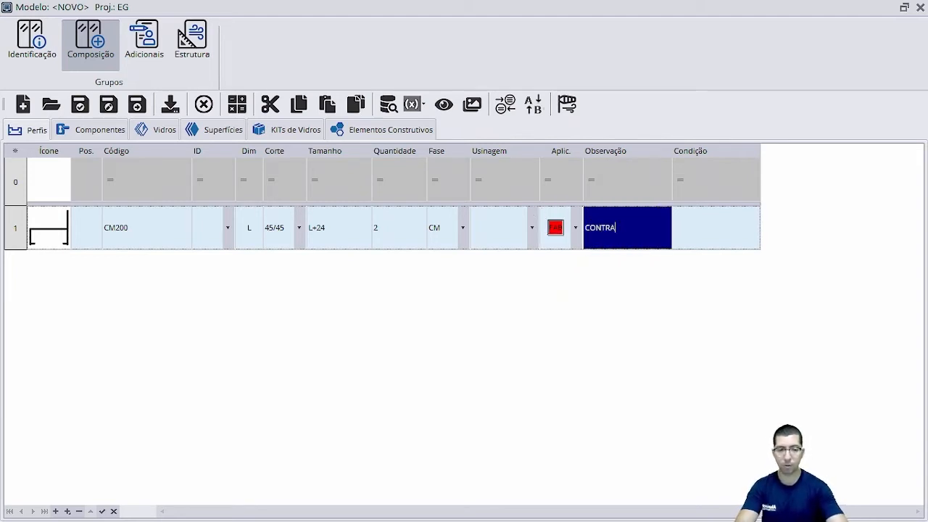
pyautogui.write('MARCO LRG;')
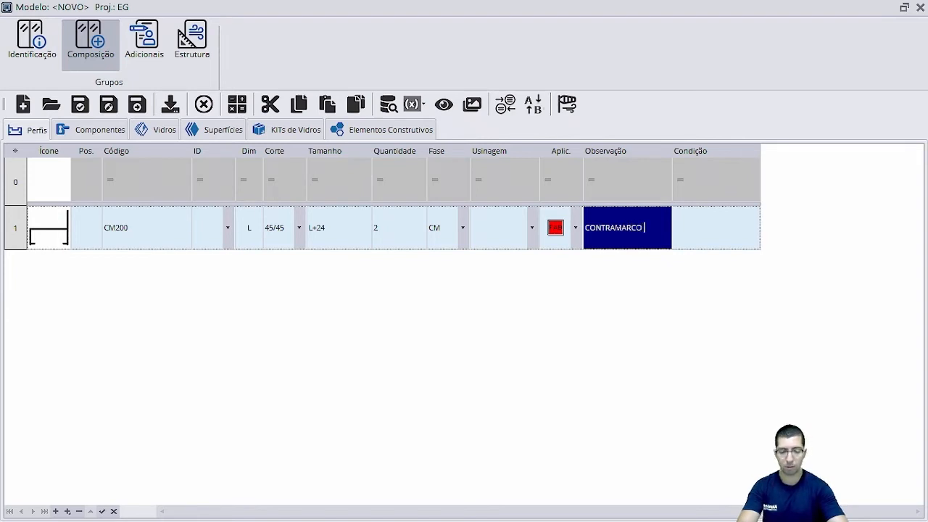
pyautogui.press('BackSpace')
pyautogui.press('BackSpace')
pyautogui.press('BackSpace')
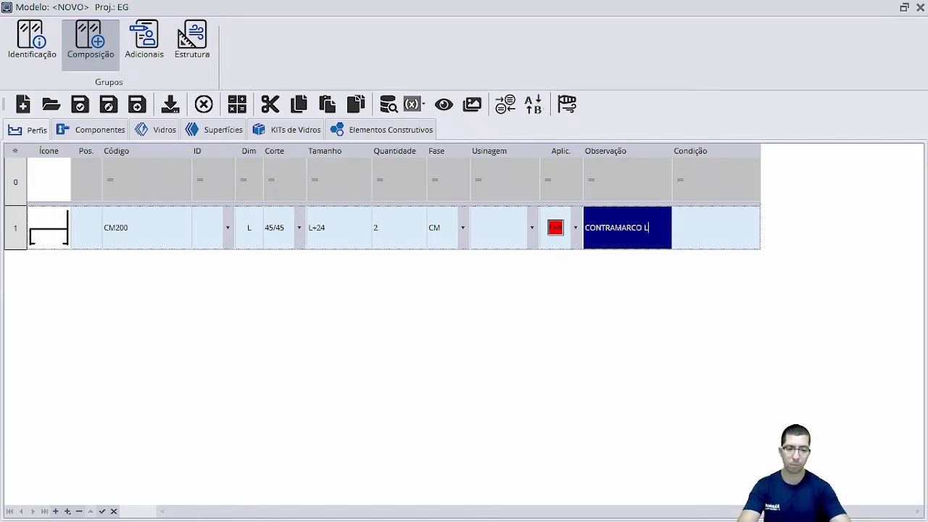
pyautogui.write('ARG.')
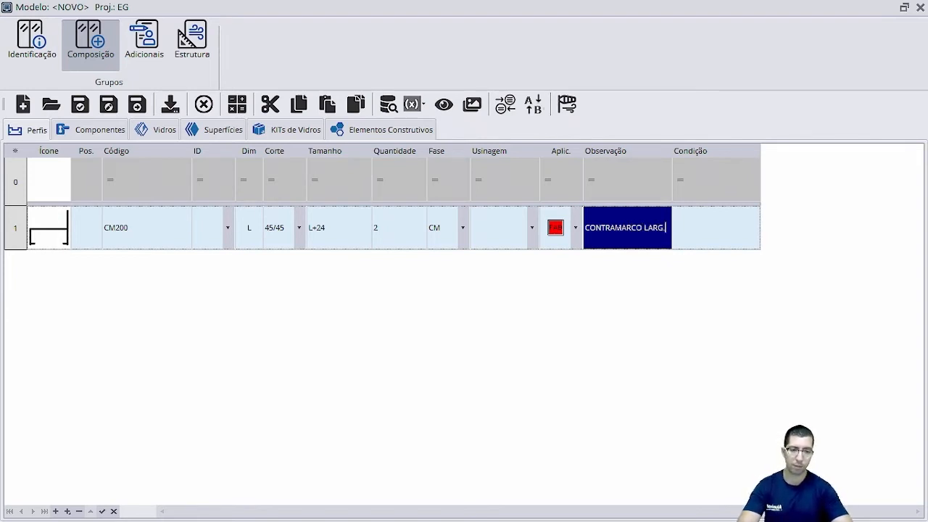
# - Add a second profile row with code CM200 and dimension H
pyautogui.press('Down')
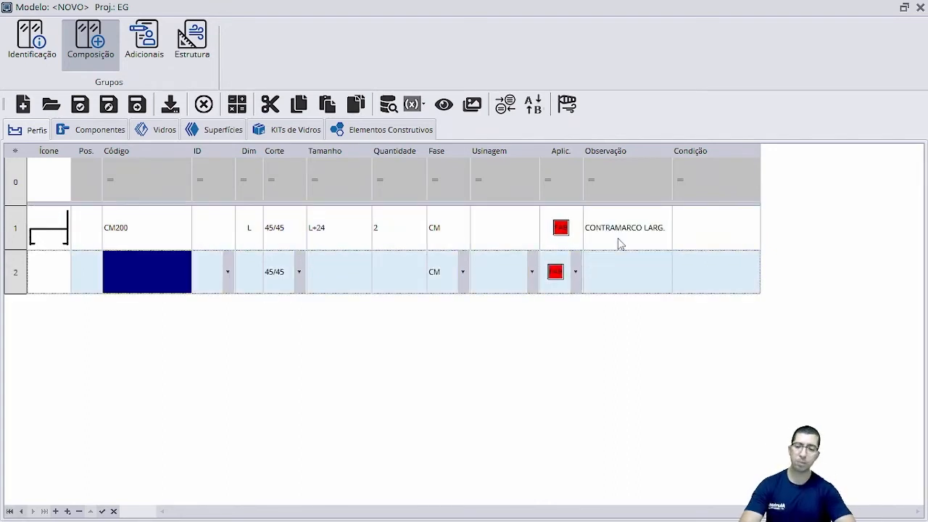
pyautogui.write('CM20')
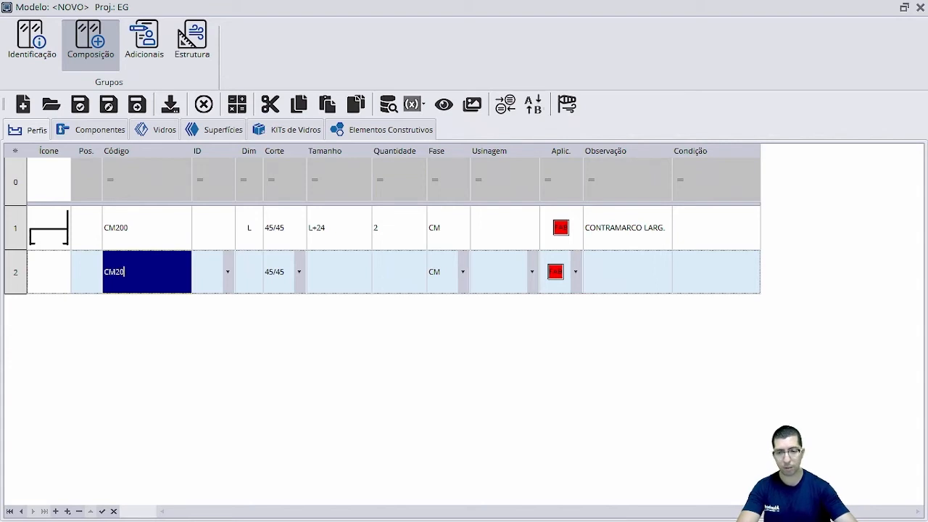
pyautogui.write('0')
pyautogui.press('Tab')
pyautogui.press('Tab')
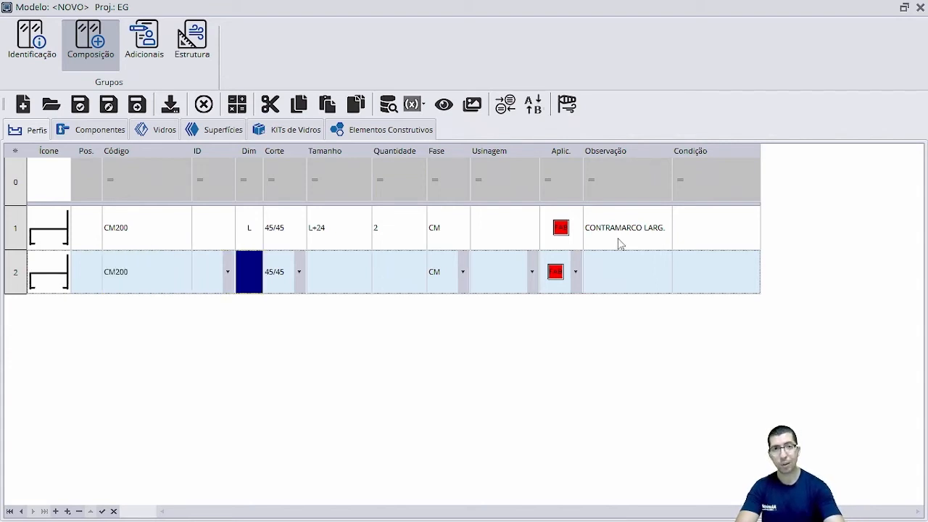
pyautogui.write('H')
pyautogui.press('Tab')
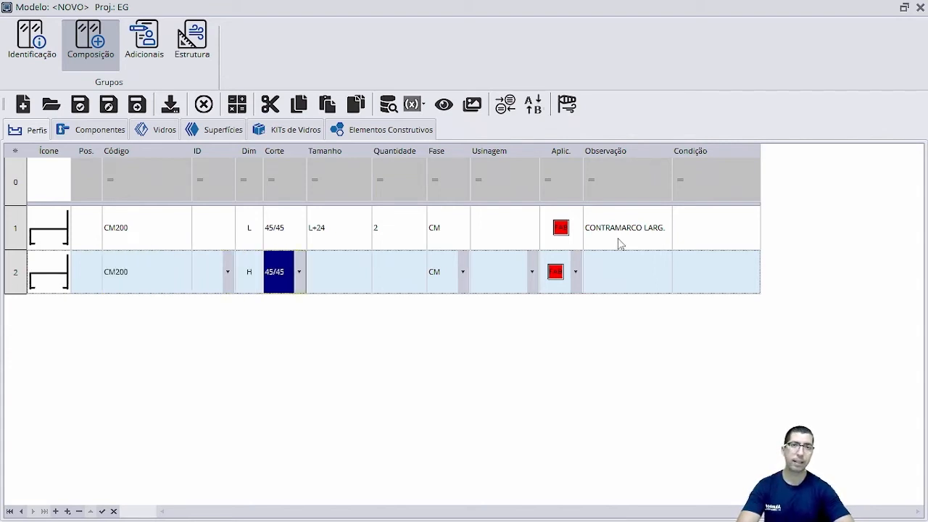
# - Give the second CM200 profile the size formula H+24 and a quantity of 2
pyautogui.press('Tab')
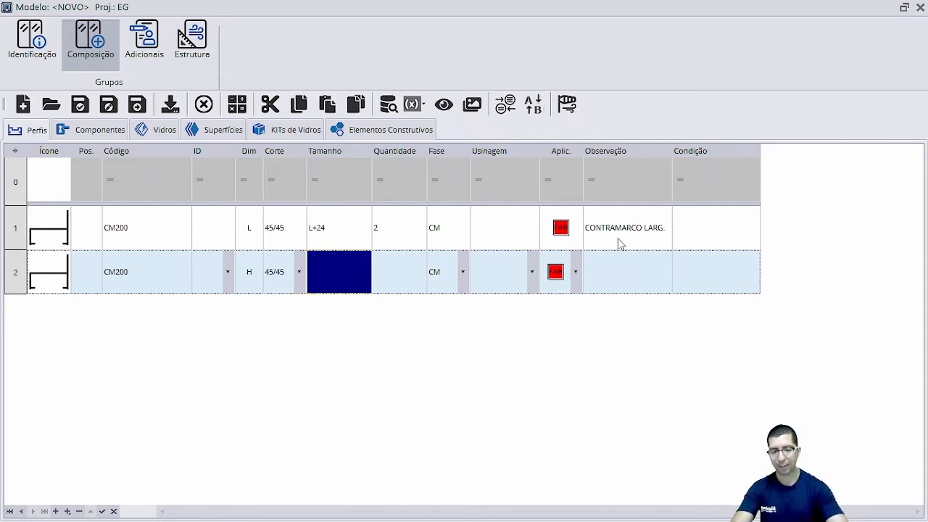
pyautogui.write('H')
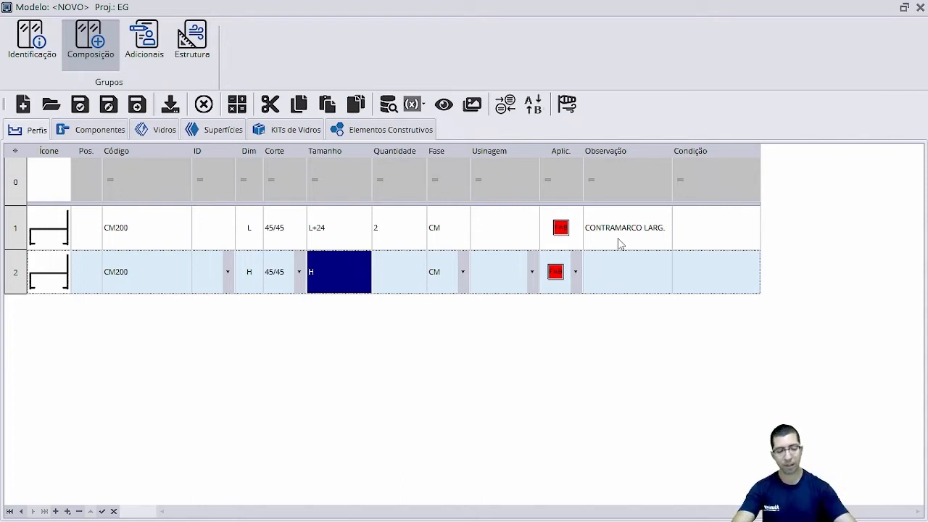
pyautogui.write('+24')
pyautogui.press('Tab')
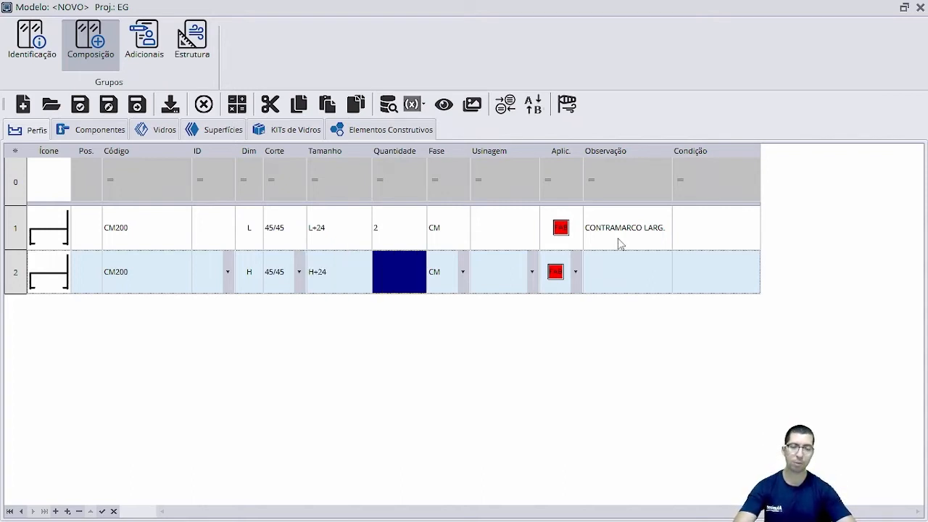
pyautogui.write('2')
# - Enter the observation "CONTRAMARCO ALT." for the second CM200 profile, keeping its phase, machining and application as they are
pyautogui.press('Tab')
pyautogui.press('Tab')
pyautogui.press('Tab')
pyautogui.press('Tab')
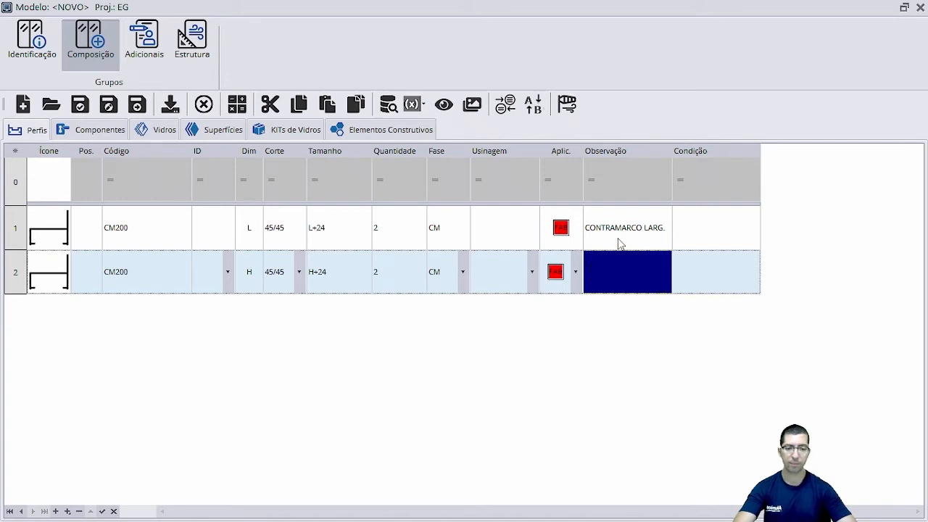
pyautogui.write('C')
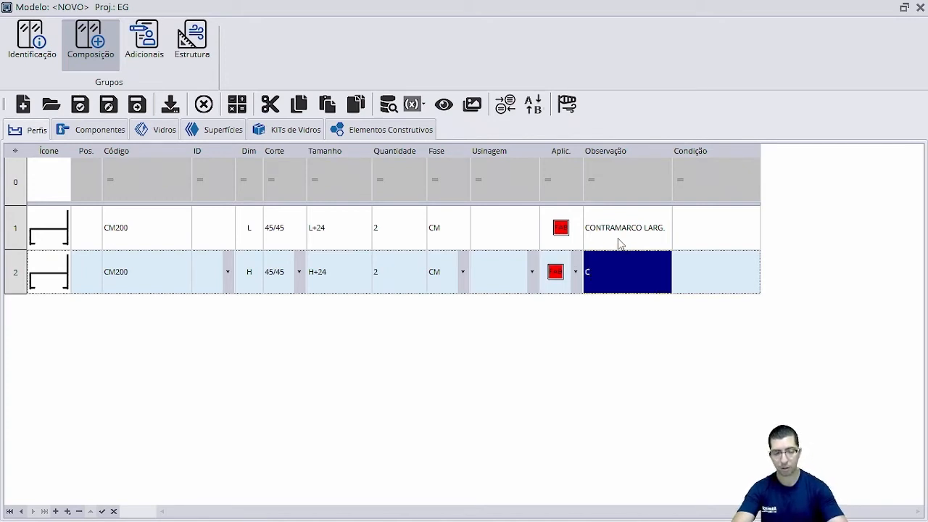
pyautogui.write('ONTRAMAR')
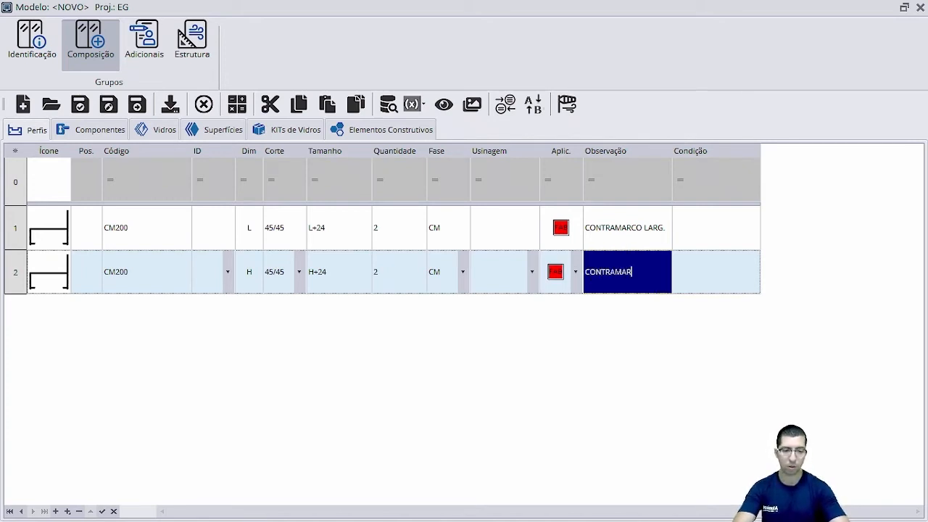
pyautogui.write('CO ALT.')
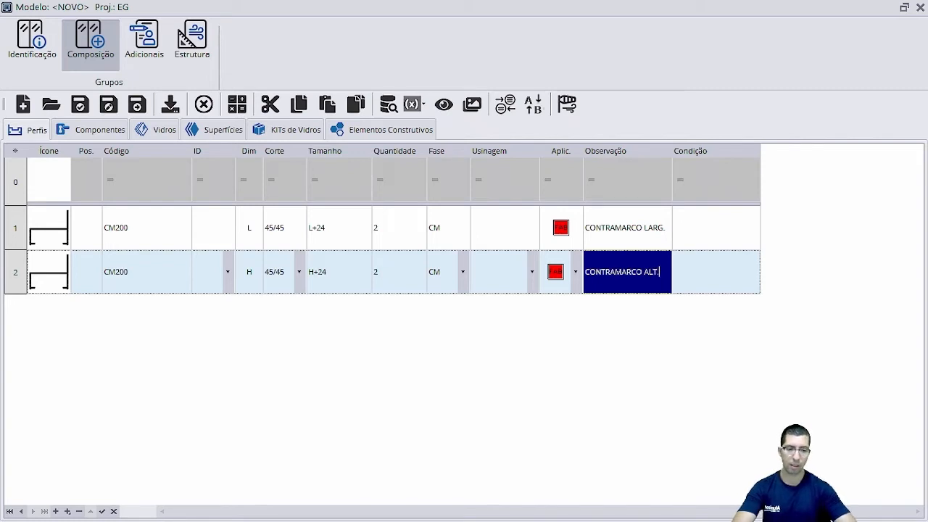
# - Add a third profile row with code CL006, dimension "-" and a 90/90 cut
pyautogui.press('Down')
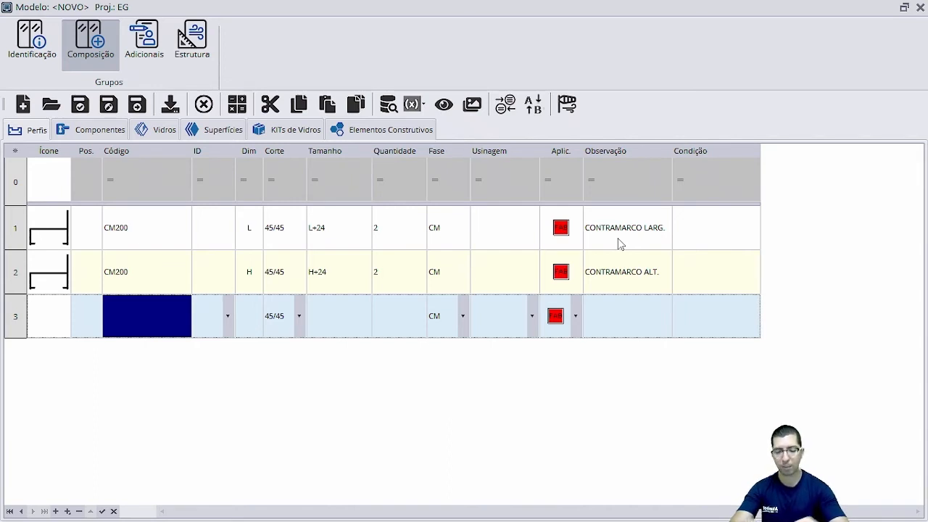
pyautogui.write('CL006')
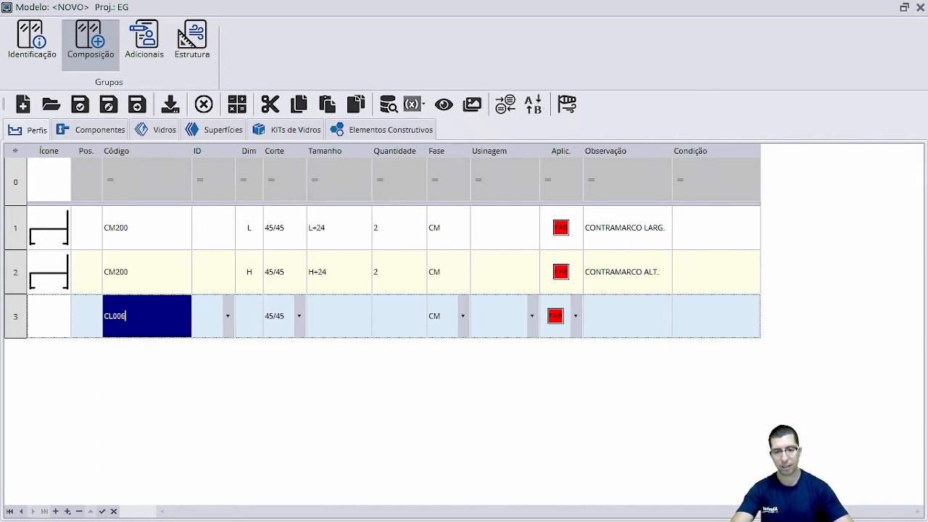
pyautogui.press('Tab')
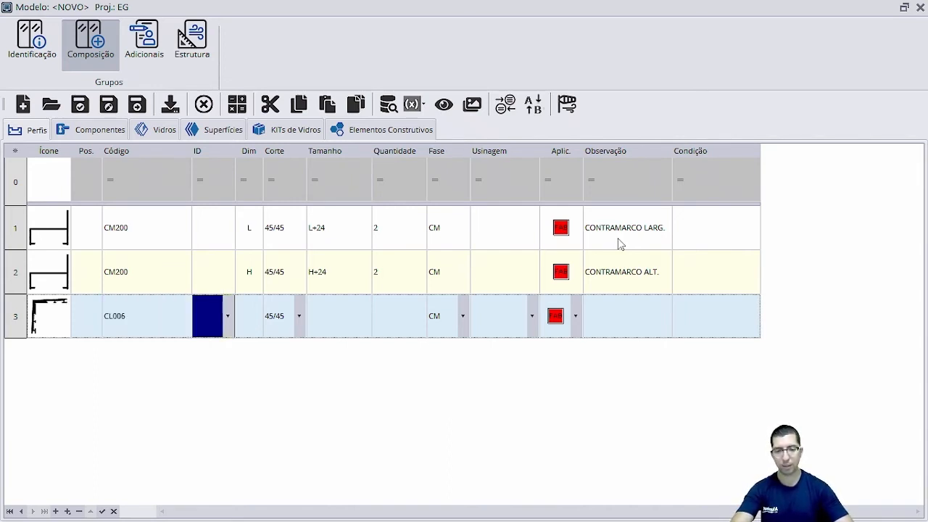
pyautogui.press('Tab')
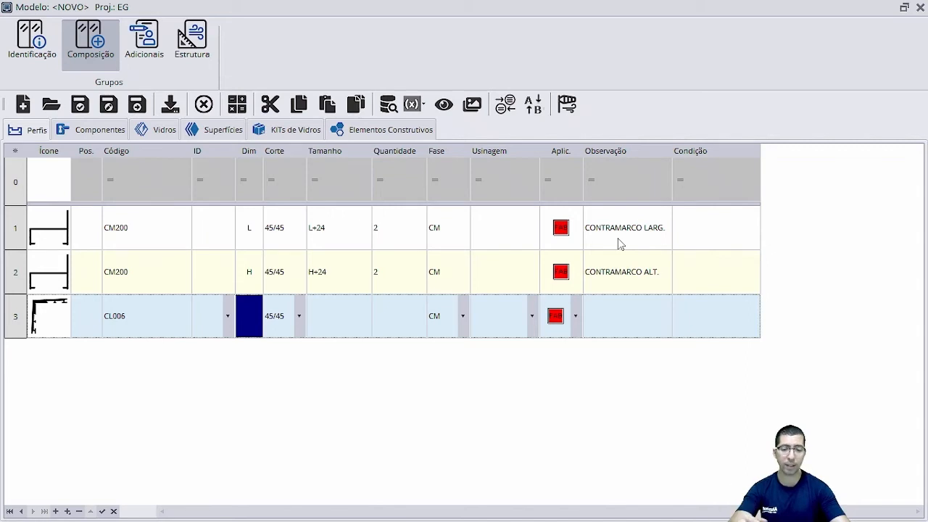
pyautogui.press('Tab')
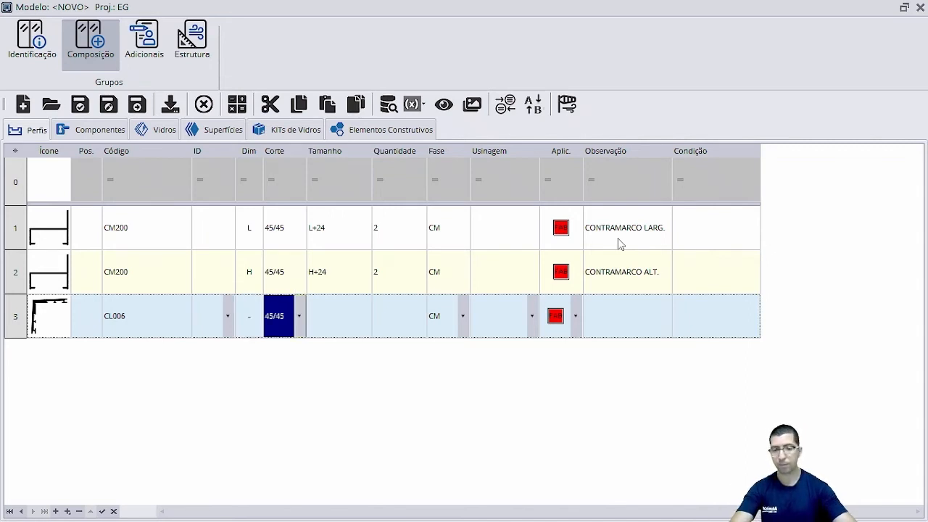
pyautogui.click(299, 316)
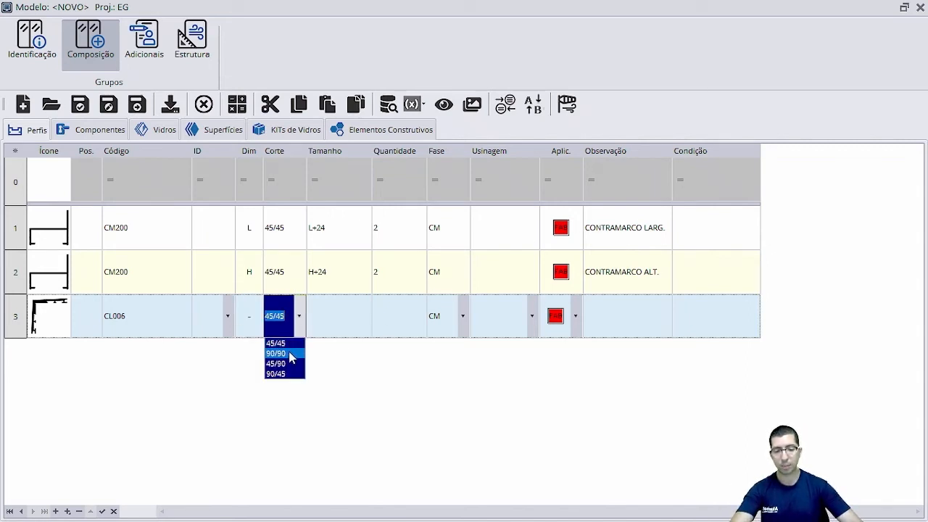
pyautogui.click(287, 353)
pyautogui.click(334, 325)
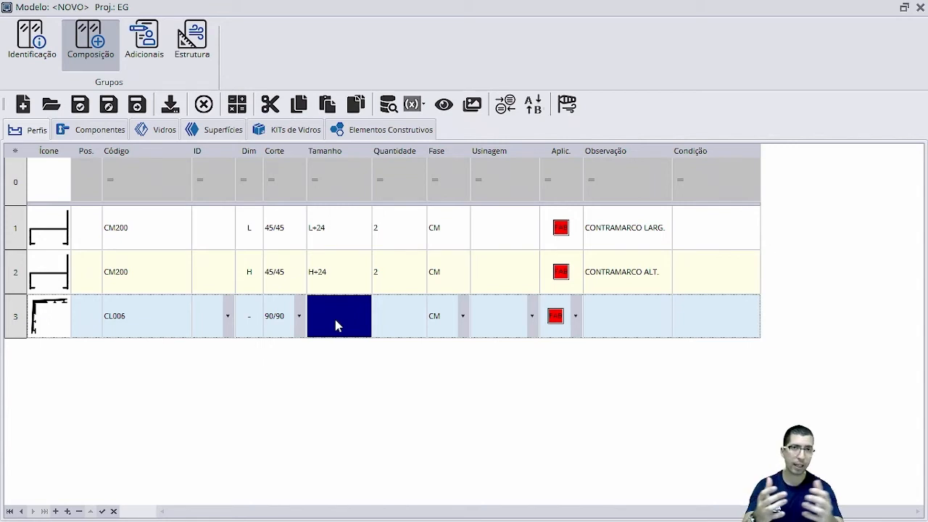
# - View the dimensioned figure of the CM200 profile in the first row and close it
pyautogui.click(166, 245)
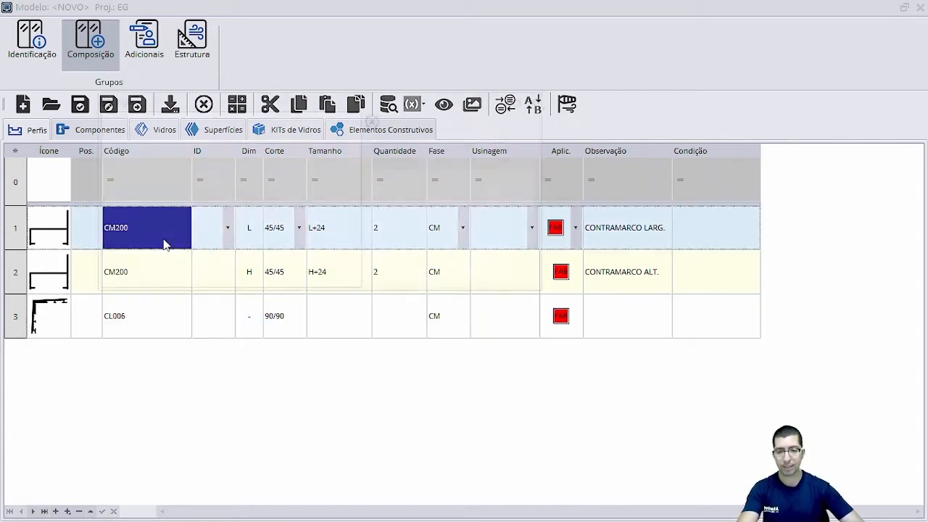
pyautogui.doubleClick(166, 245)
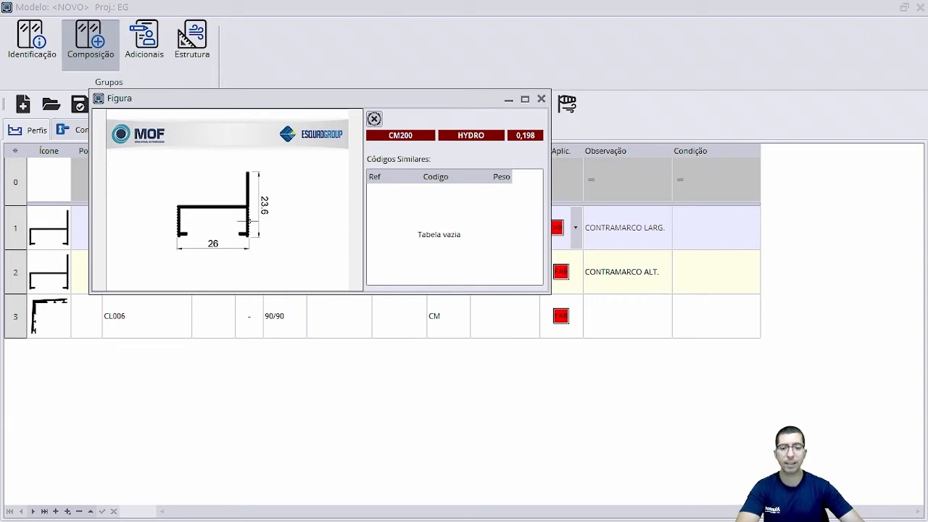
pyautogui.click(540, 99)
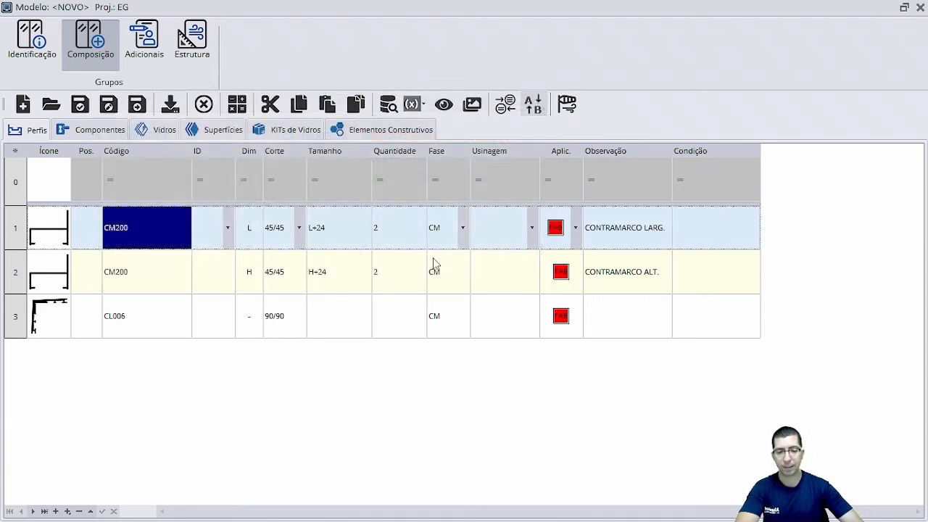
# - Give the CL006 profile a size of 22 and a quantity of 4
pyautogui.click(336, 312)
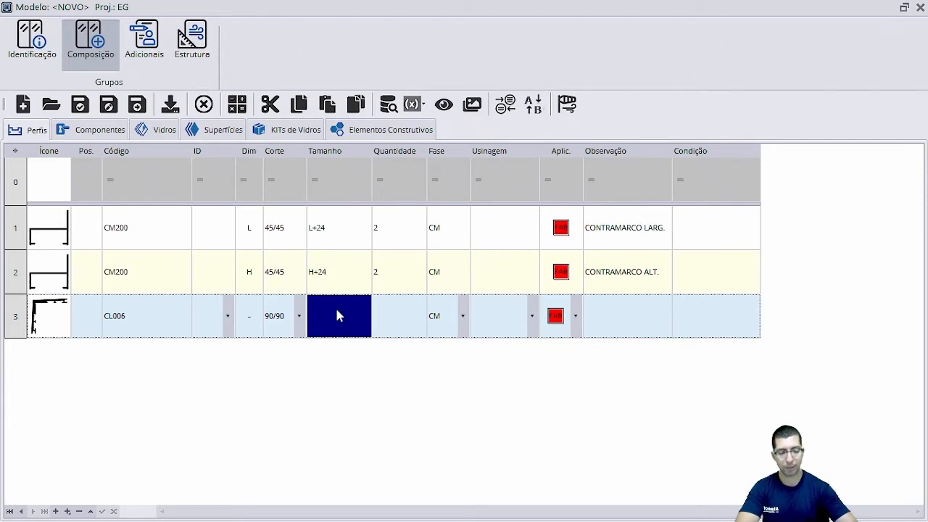
pyautogui.write('22')
pyautogui.press('Tab')
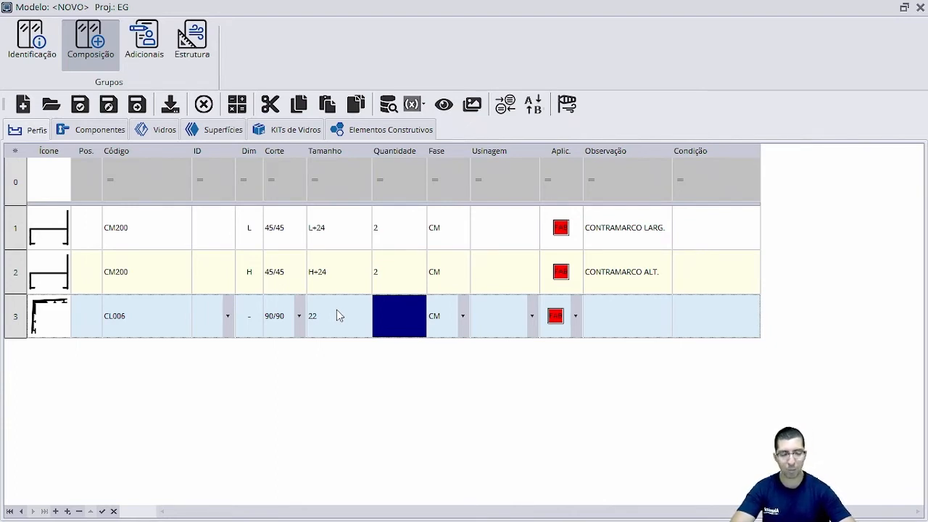
pyautogui.write('4')
# - Enter the observation "CONEXÃO CM" for the CL006 profile
pyautogui.press('Tab')
pyautogui.press('Tab')
pyautogui.press('Tab')
pyautogui.press('Tab')
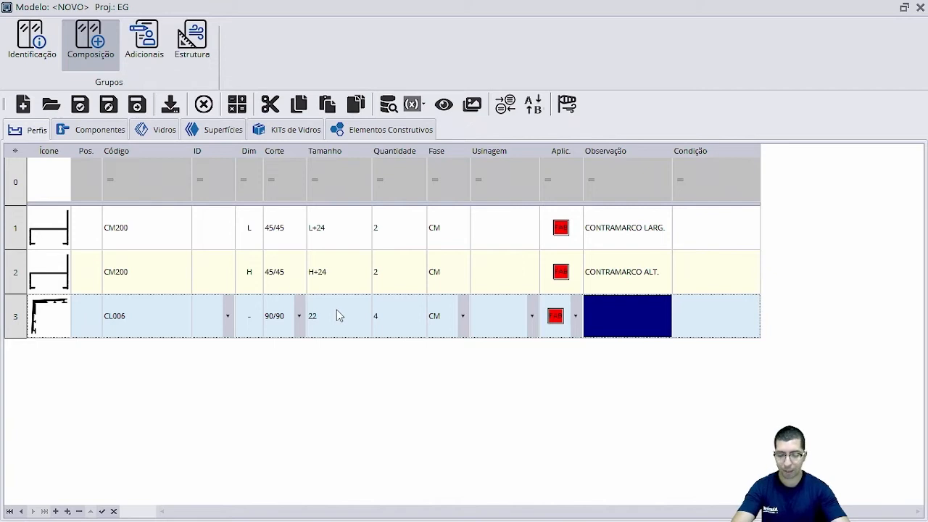
pyautogui.write('CONEXÃO C')
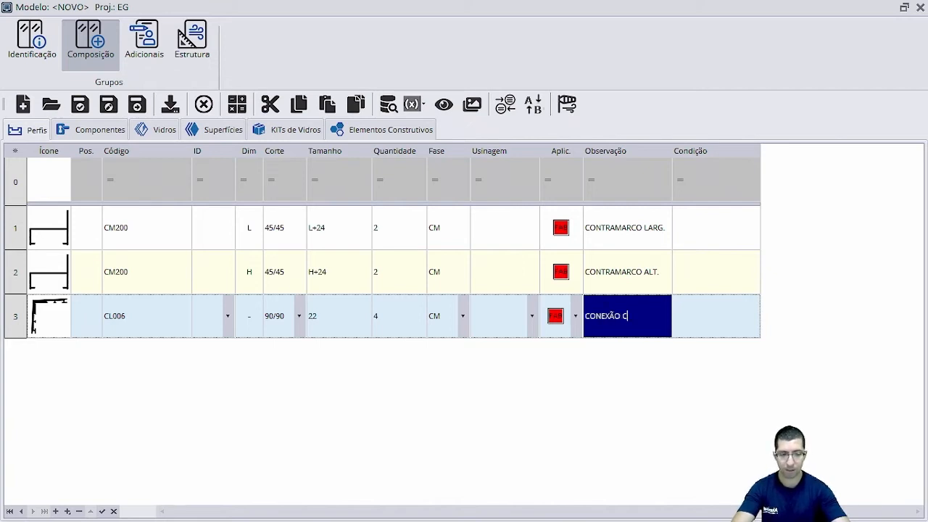
pyautogui.write('M')
# - Add a fourth profile row with code CL011 and dimension "-", keeping the 90/90 cut
pyautogui.press('Down')
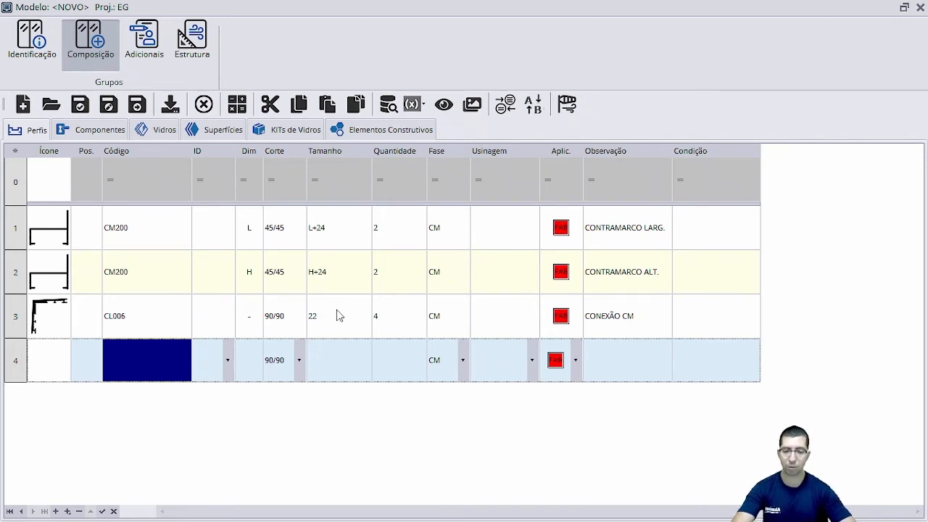
pyautogui.write('CL011')
pyautogui.press('Tab')
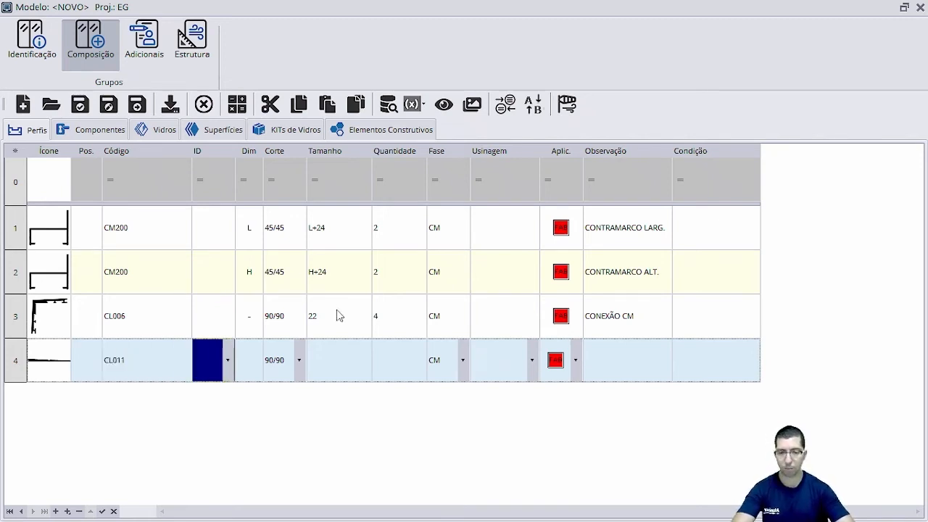
pyautogui.press('Tab')
pyautogui.write('-')
pyautogui.press('Tab')
# - Give the CL011 profile a size of 22 and a quantity of 8
pyautogui.write('22')
pyautogui.press('Tab')
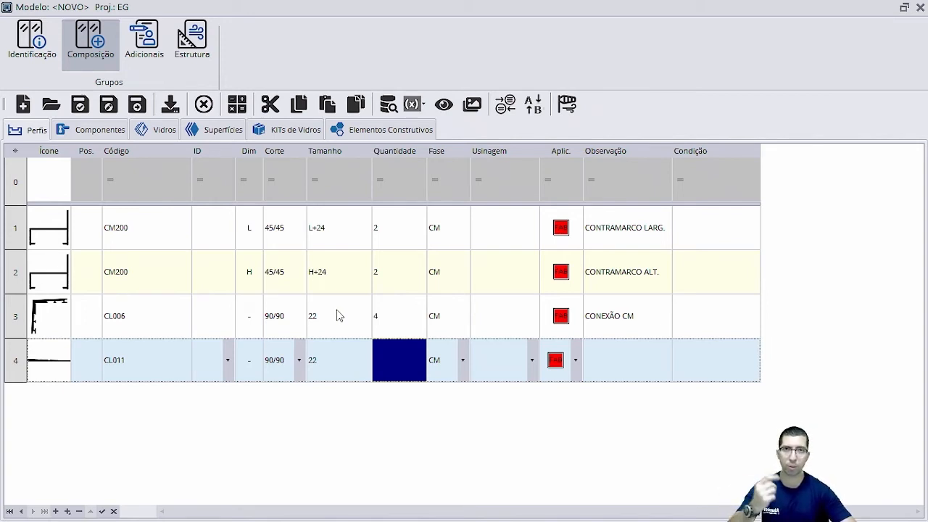
pyautogui.write('8')
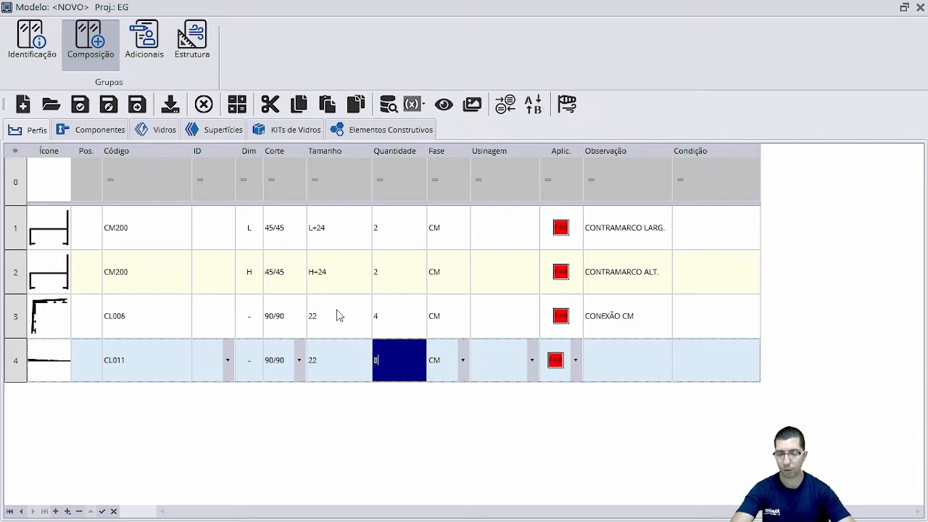
# - Enter the observation "CUNHA CM" for the CL011 profile and leave its condition blank
pyautogui.press('Tab')
pyautogui.press('Tab')
pyautogui.press('Tab')
pyautogui.press('Tab')
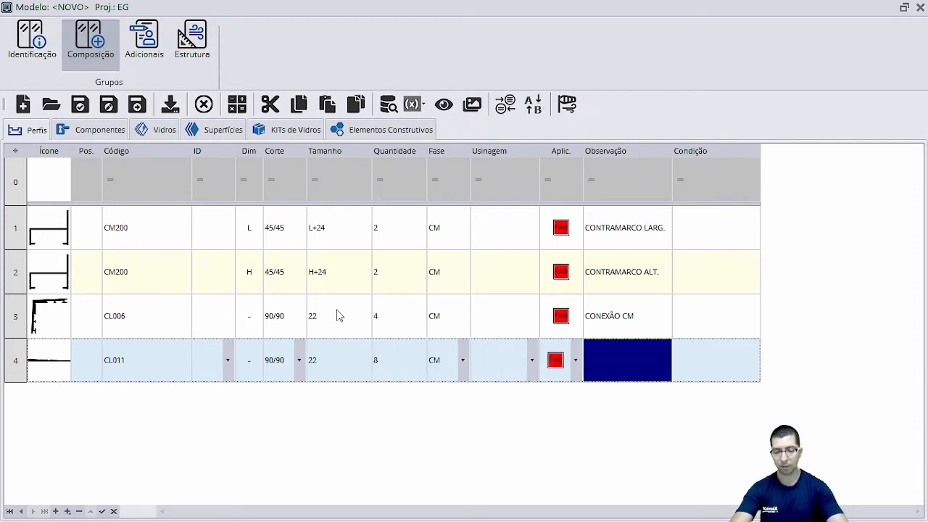
pyautogui.write('CUNHA CM')
pyautogui.press('Tab')
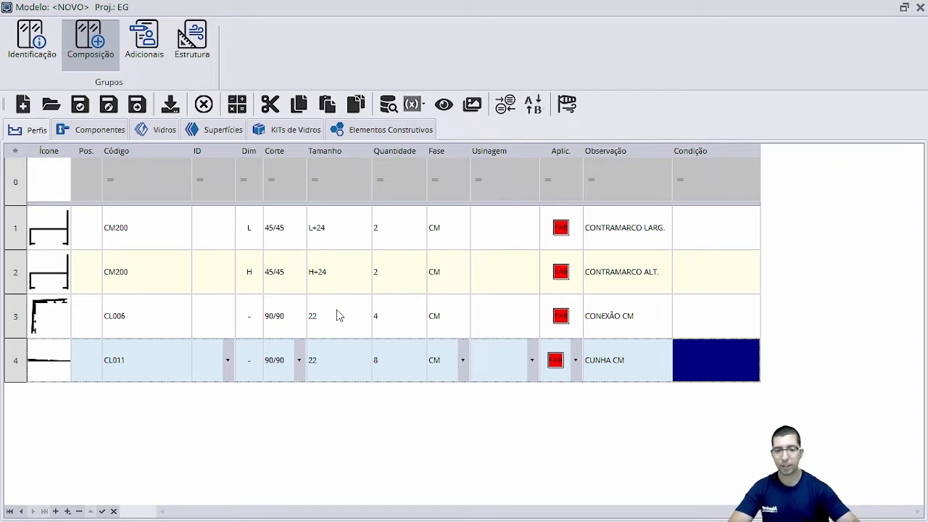
# - Open the component database to choose a code for the first row of the model's components list
pyautogui.click(101, 132)
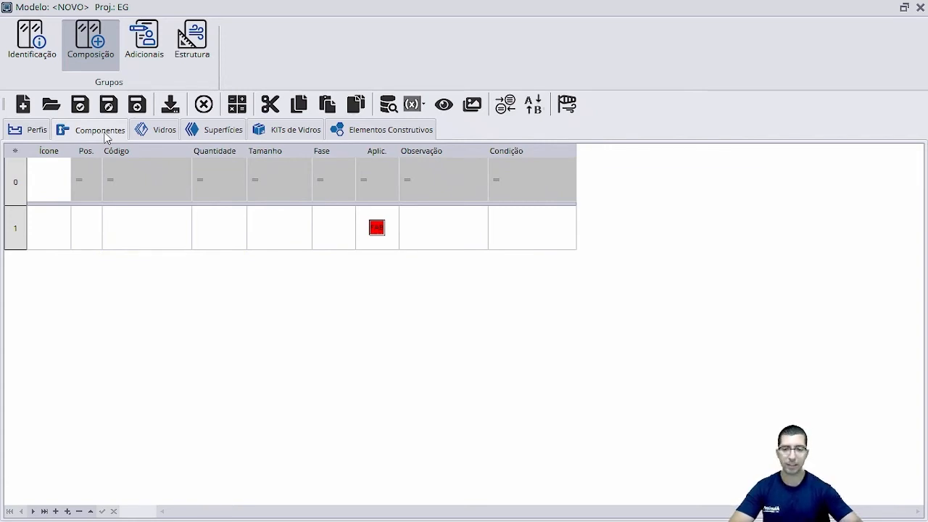
pyautogui.click(167, 228)
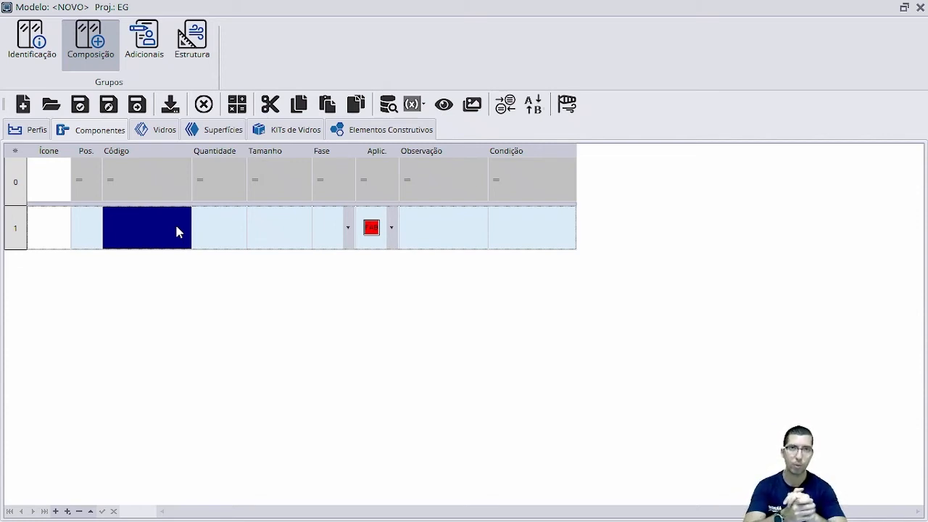
pyautogui.click(388, 106)
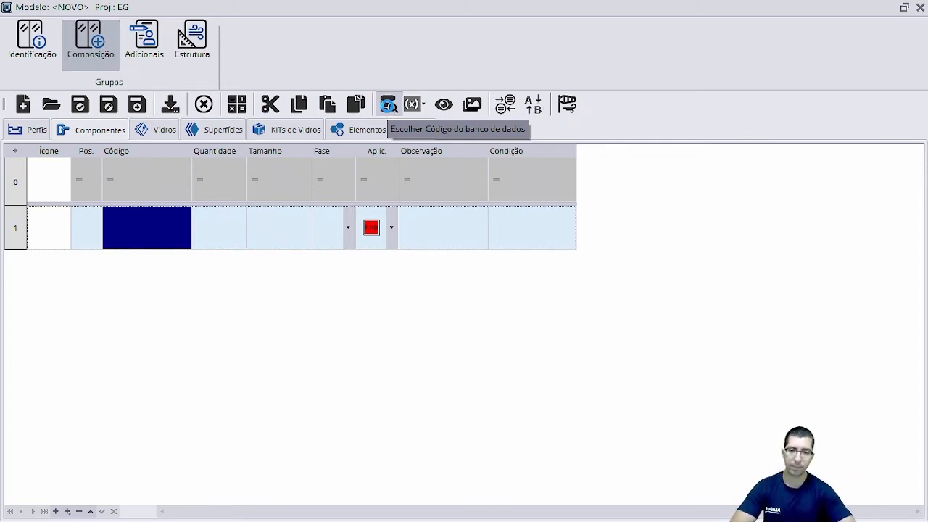
pyautogui.click(388, 105)
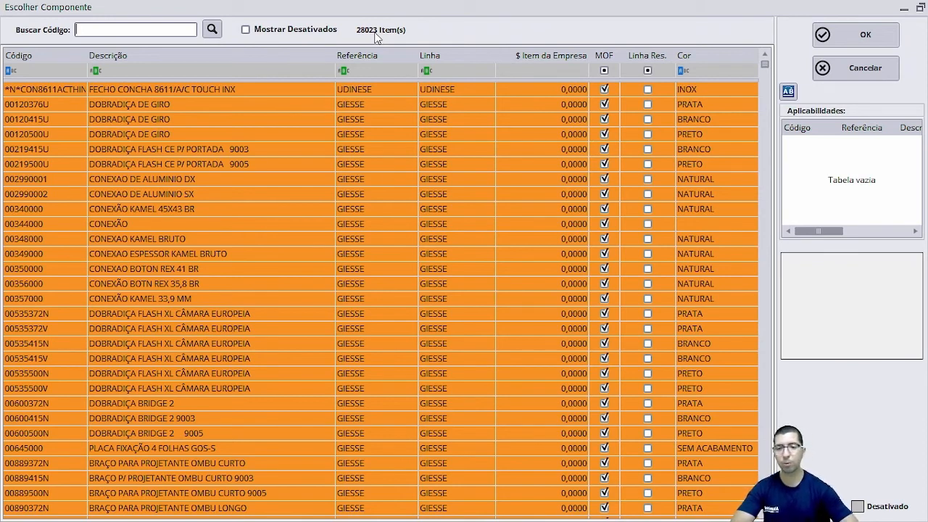
# - Filter the component database to codes that contain 787
pyautogui.click(32, 69)
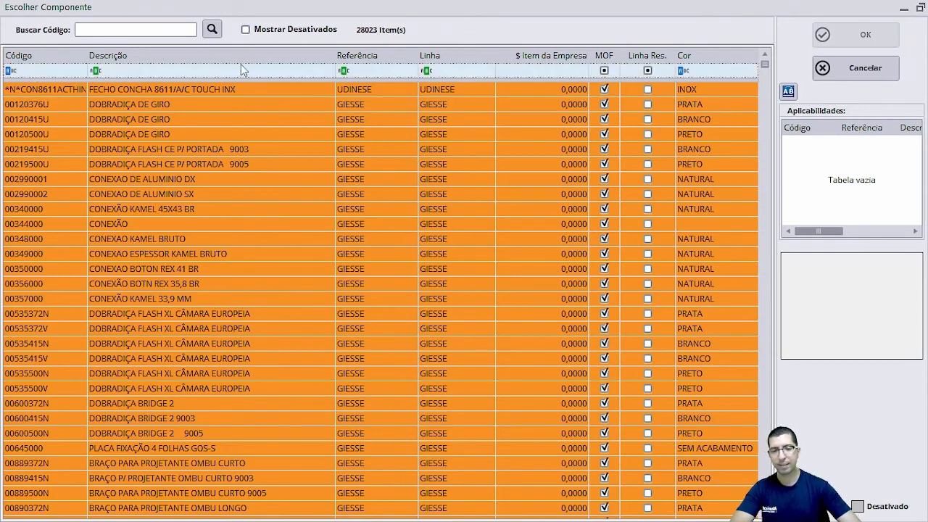
pyautogui.click(10, 70)
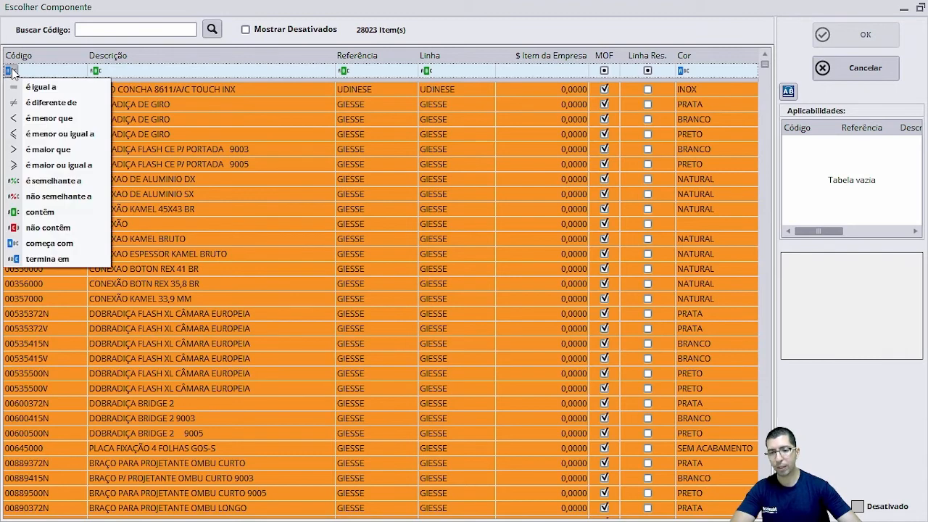
pyautogui.click(46, 210)
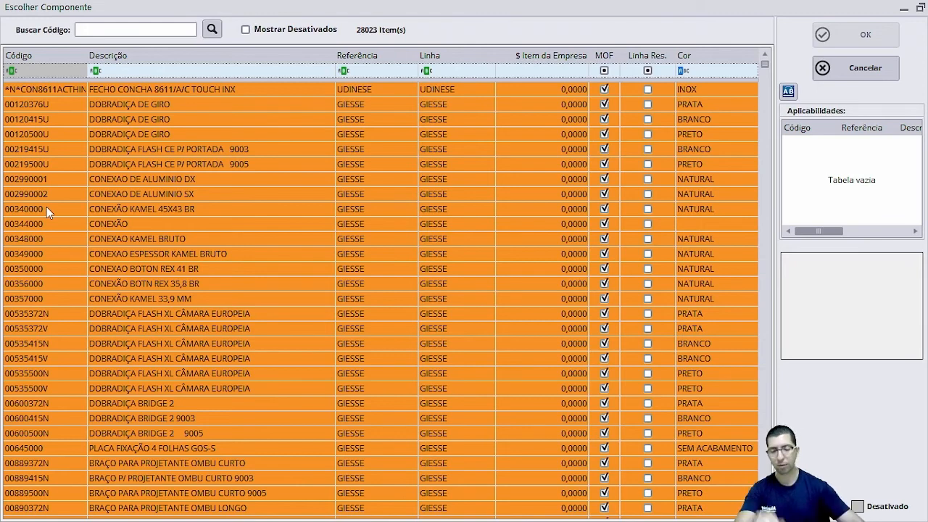
pyautogui.click(40, 72)
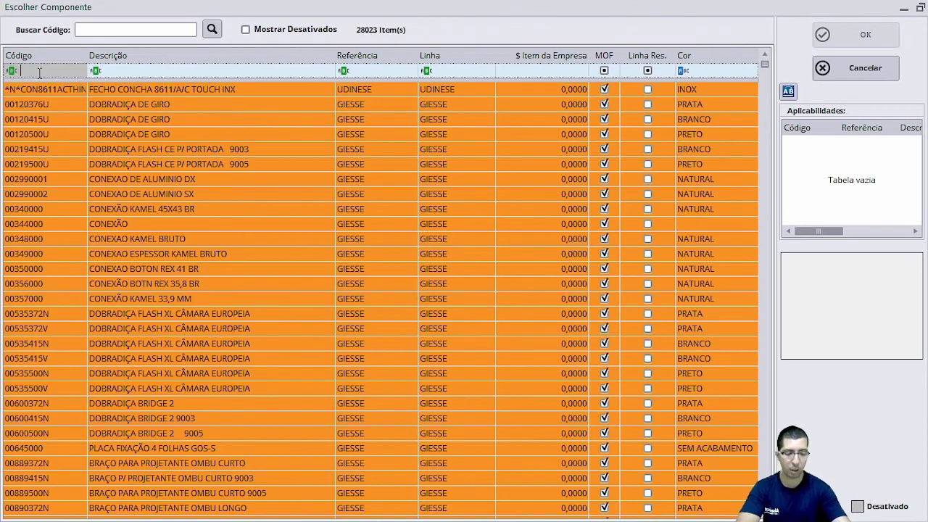
pyautogui.write('787')
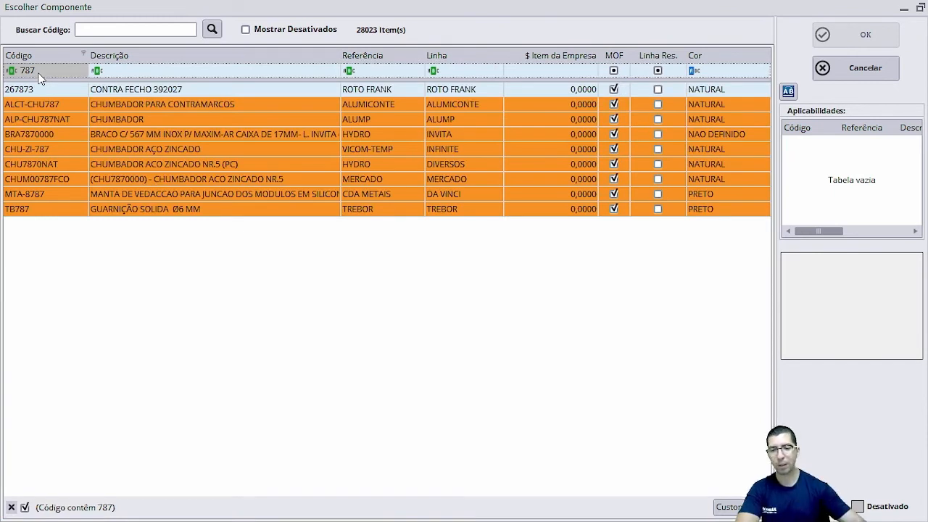
# - Choose the anchor component CHUM00787FCO for the first row of the components list
pyautogui.click(33, 179)
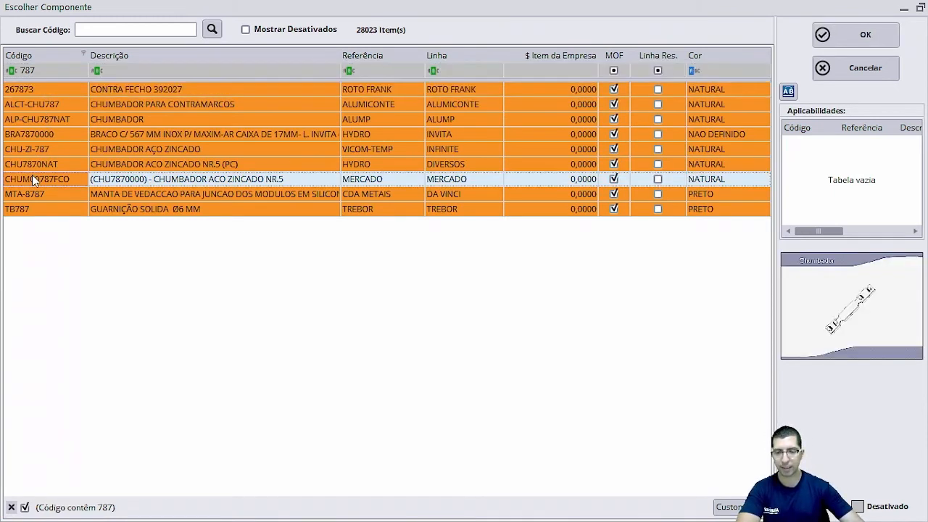
pyautogui.click(375, 180)
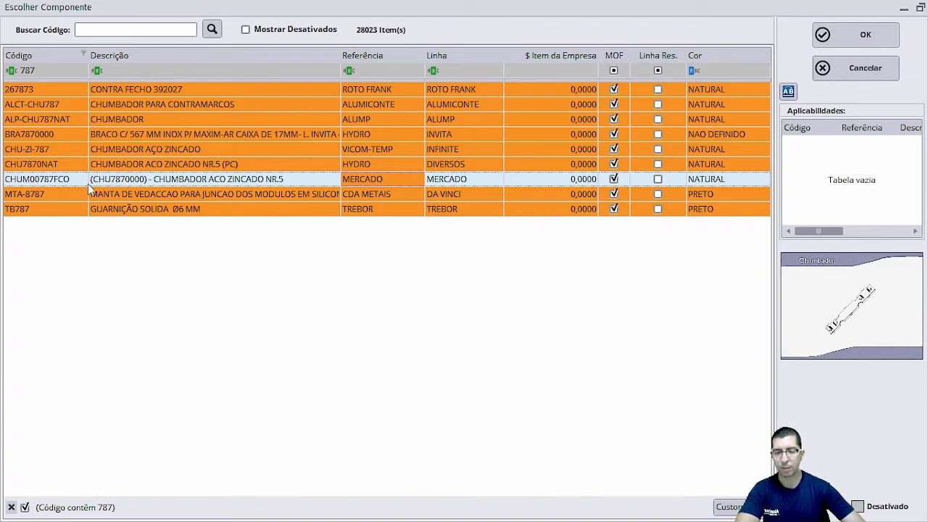
pyautogui.doubleClick(142, 180)
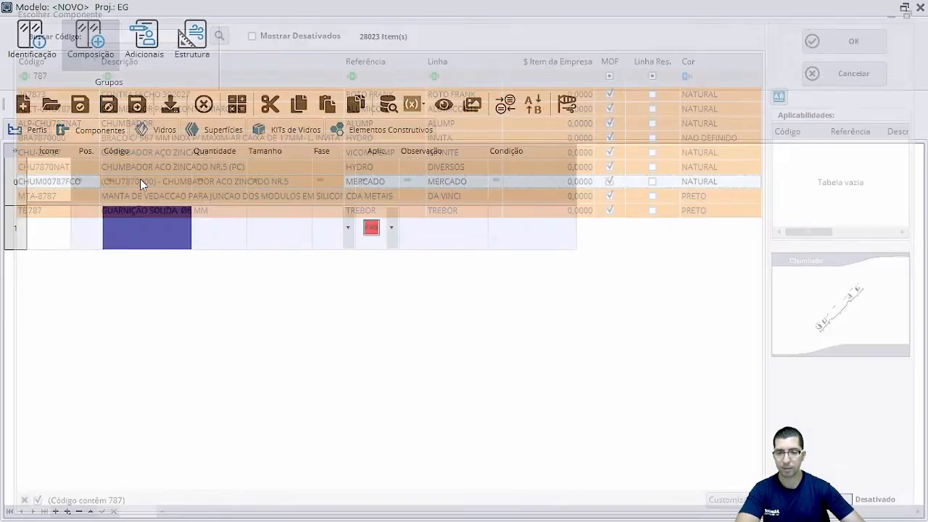
# - Widen the quantity column and begin the CHUM00787FCO quantity formula with the width term ((L-200)}400)
pyautogui.click(203, 227)
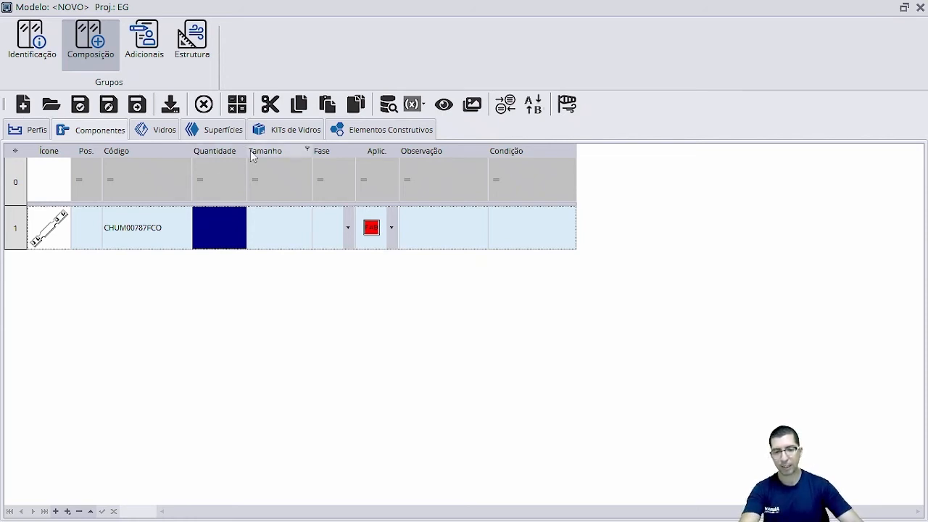
pyautogui.moveTo(246, 151); pyautogui.dragTo(347, 153)
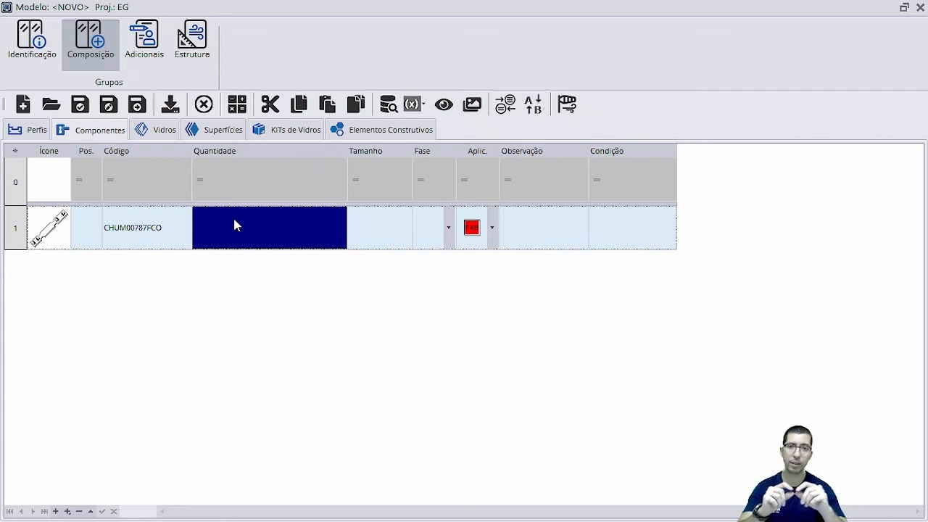
pyautogui.write('(')
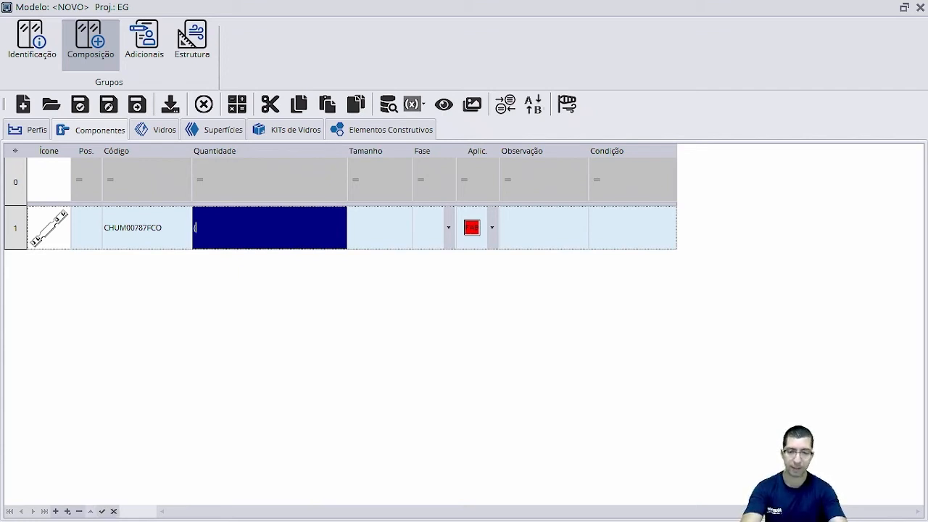
pyautogui.write('L')
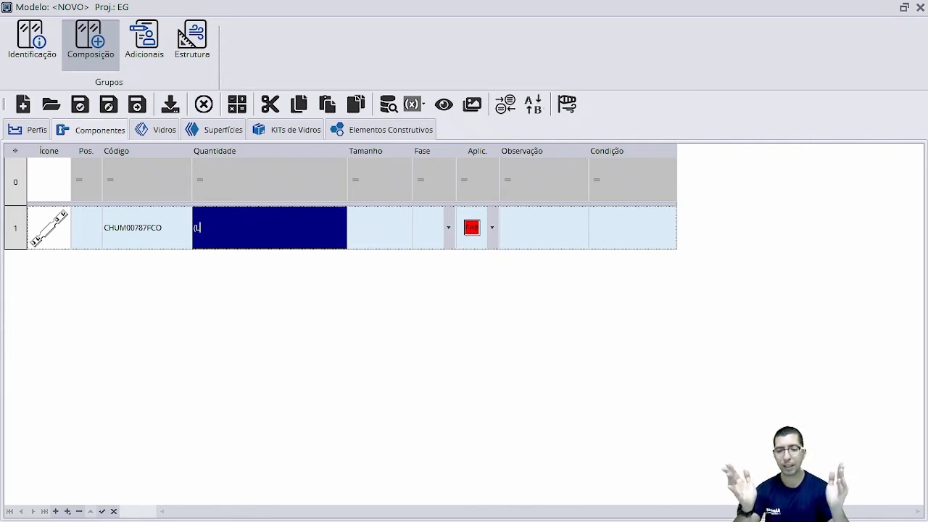
pyautogui.write('-200')
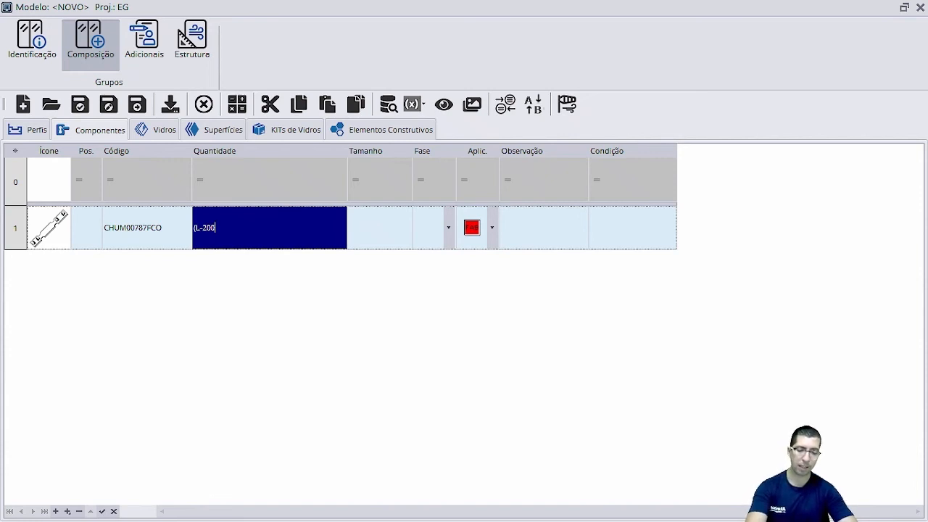
pyautogui.write(')')
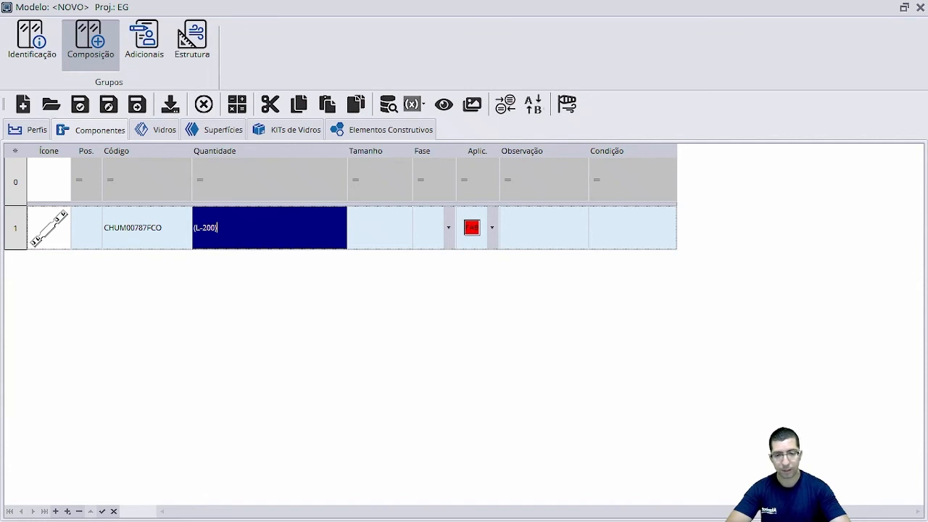
pyautogui.write(')')
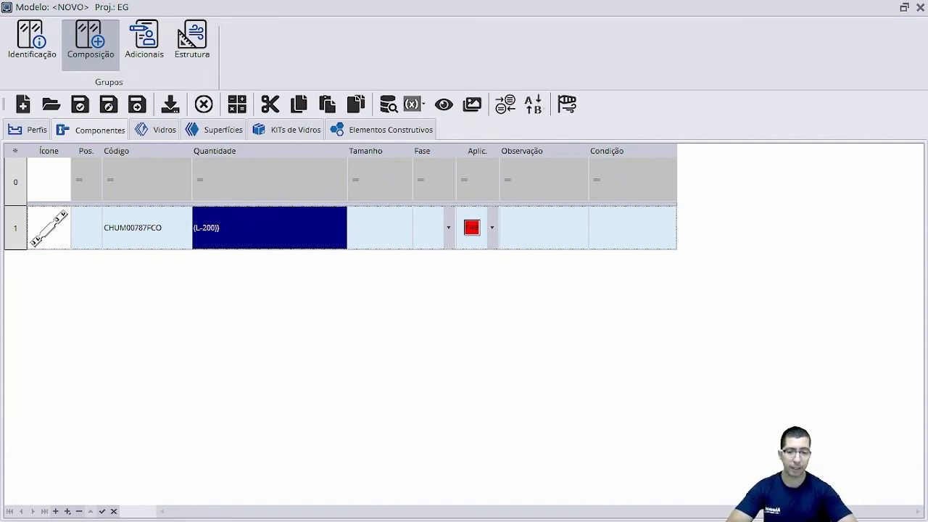
pyautogui.write('400')
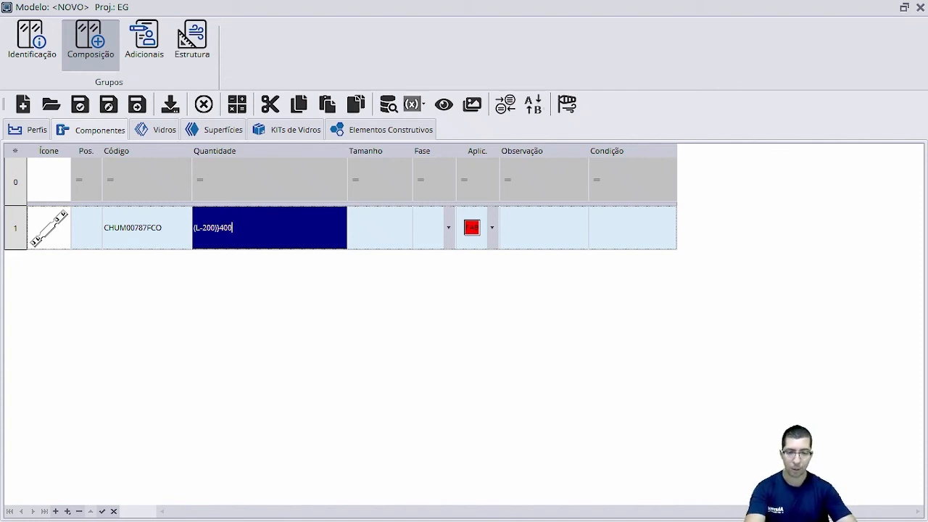
pyautogui.write(')')
pyautogui.press('Left')
pyautogui.press('Left')
pyautogui.press('Left')
pyautogui.press('Left')
pyautogui.press('Left')
pyautogui.press('Left')
pyautogui.press('Left')
pyautogui.press('Left')
pyautogui.press('Left')
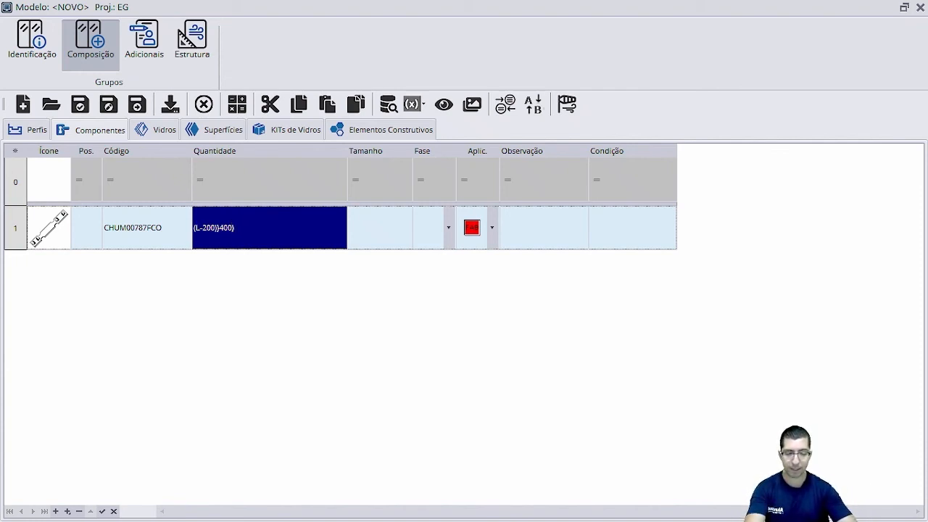
pyautogui.write('(')
pyautogui.press('End')
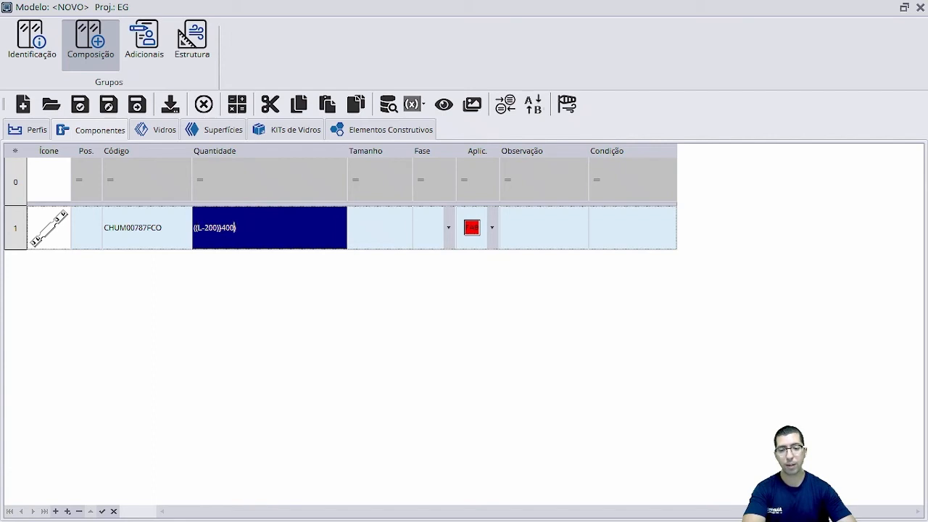
# - Double the width term and enclose it in parentheses so the formula reads (((L-200)}400)*2)
pyautogui.write('*2')
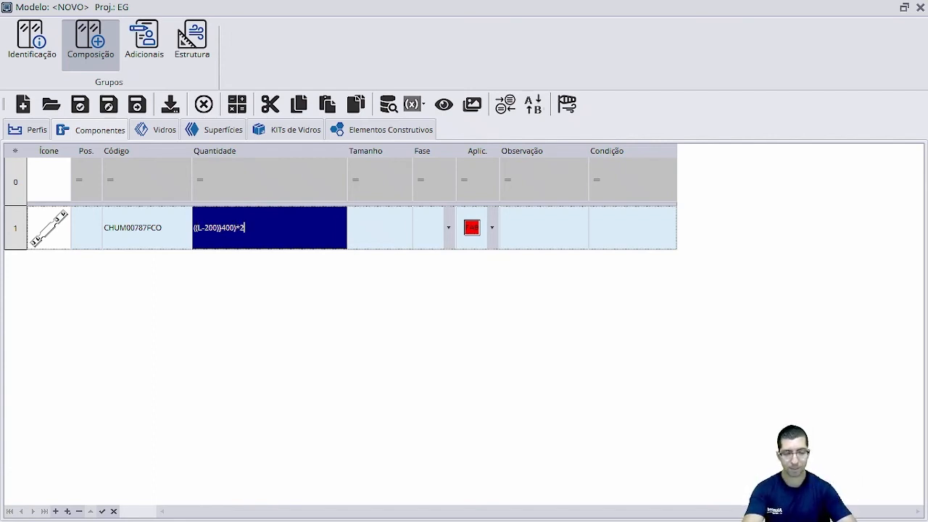
pyautogui.write(')')
pyautogui.press('Home')
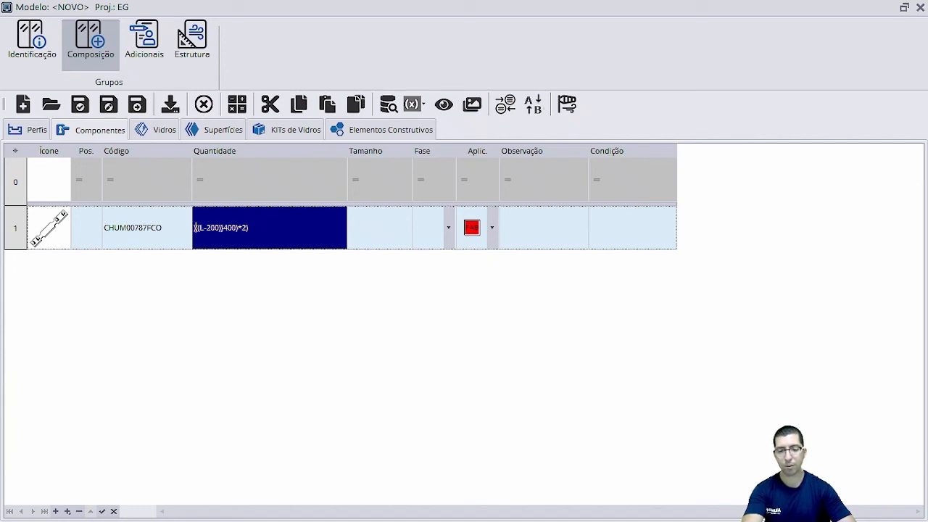
pyautogui.write(')')
pyautogui.press('BackSpace')
pyautogui.write('(')
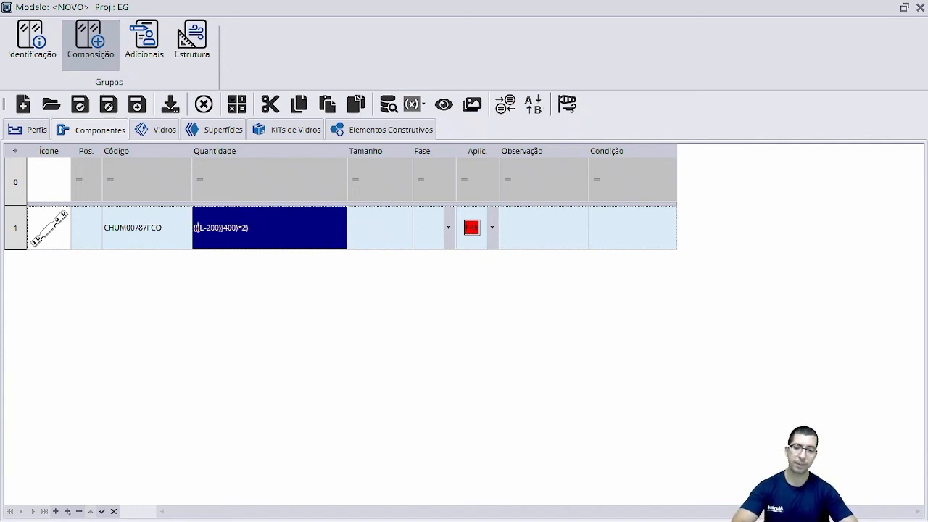
pyautogui.write('(')
pyautogui.press('End')
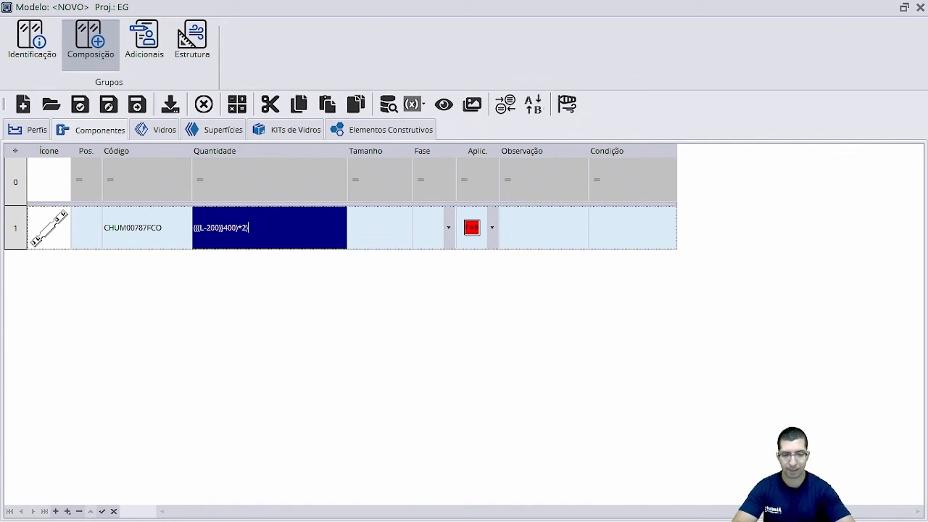
# - Complete the quantity formula by adding the height term (((H-200)}400)*2) and the constant 4
pyautogui.write('+')
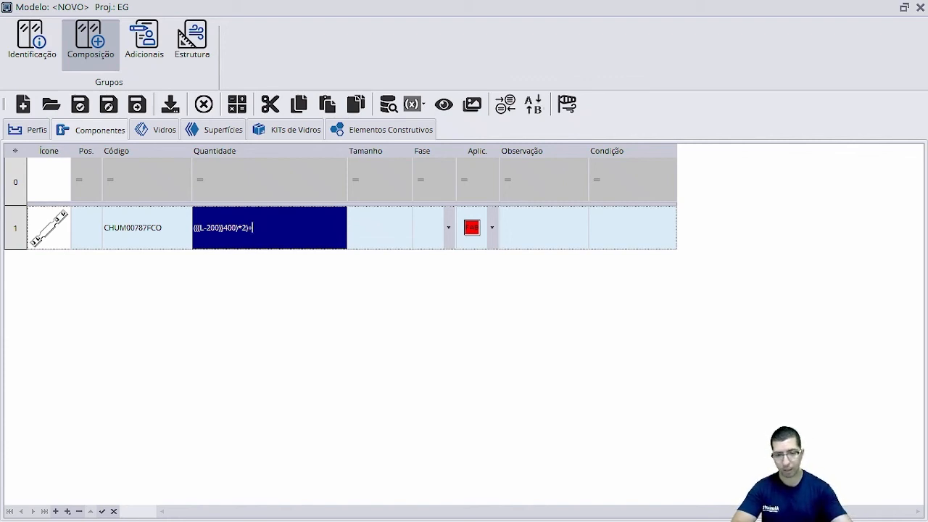
pyautogui.write('(((')
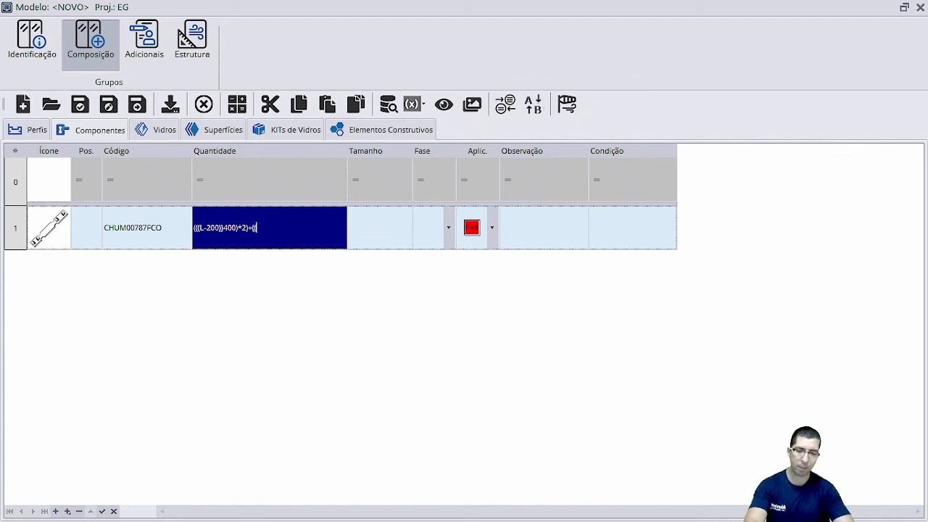
pyautogui.write('H')
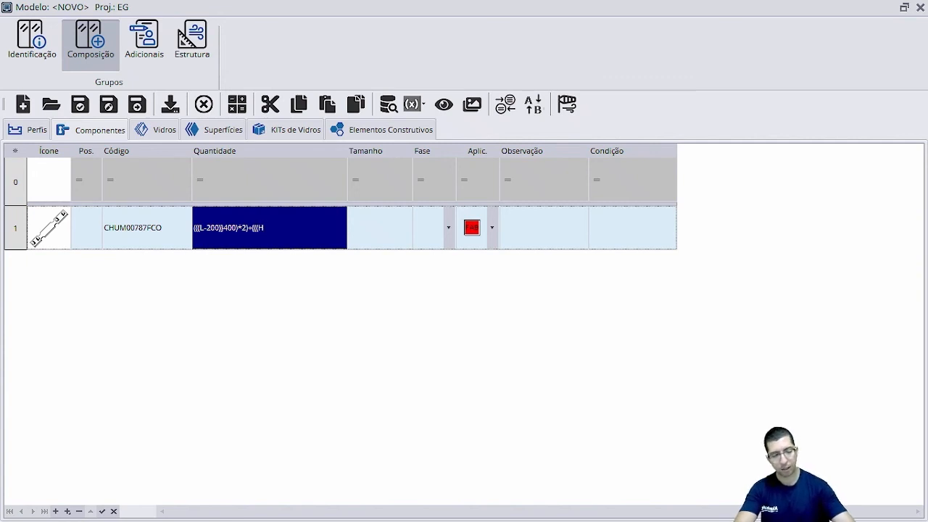
pyautogui.write('-200')
pyautogui.write(')')
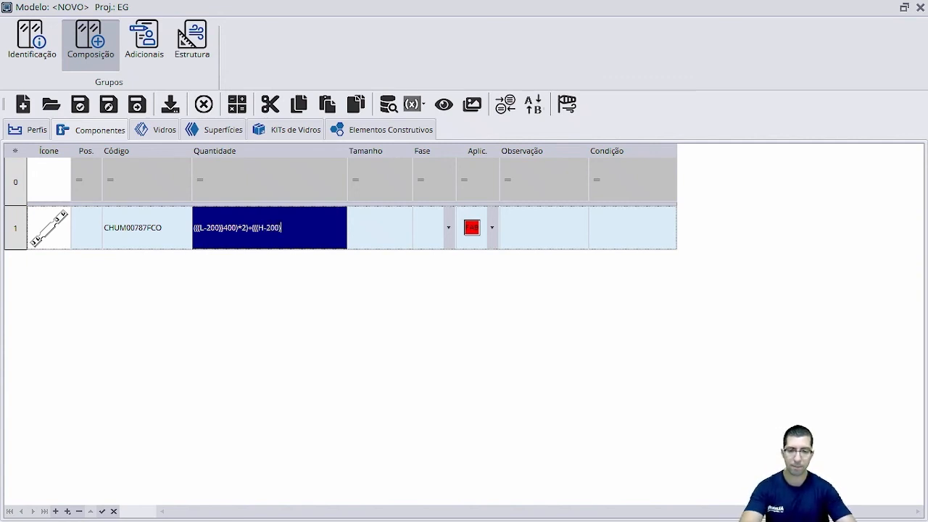
pyautogui.write(')')
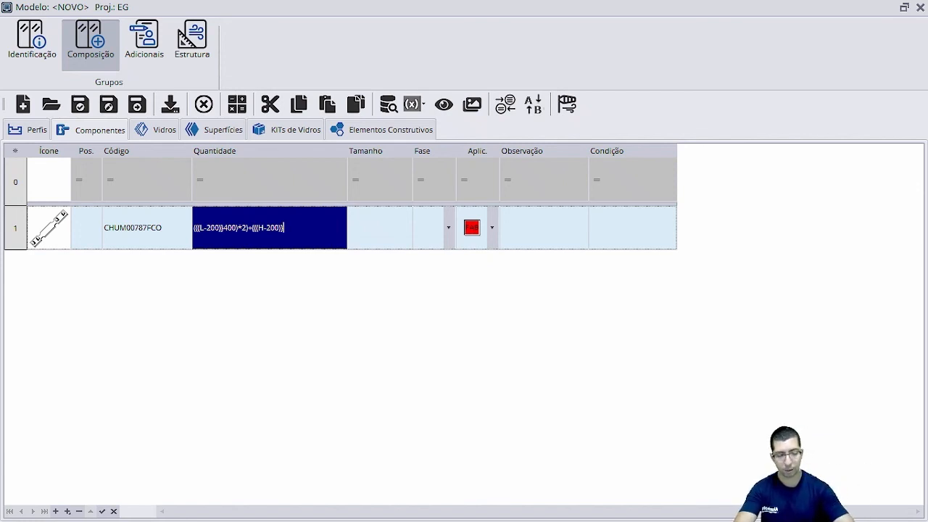
pyautogui.write('400)*2')
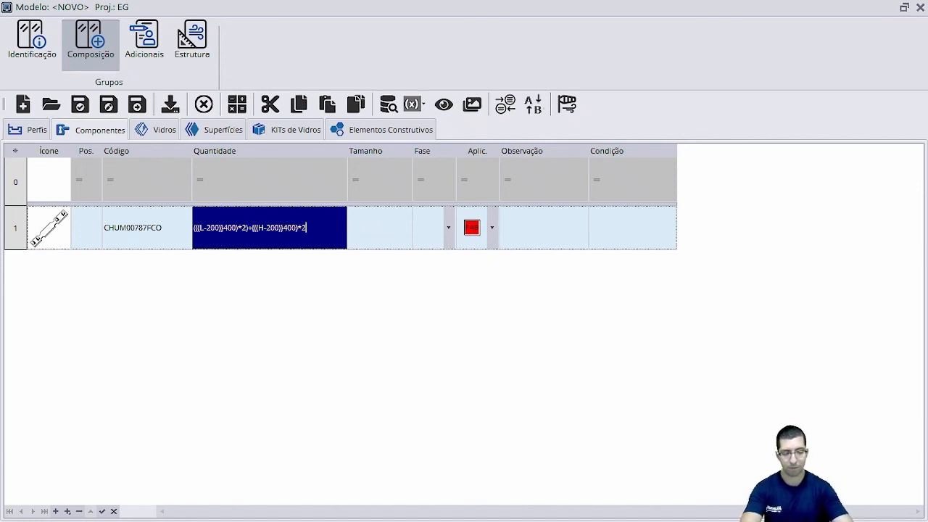
pyautogui.write(')')
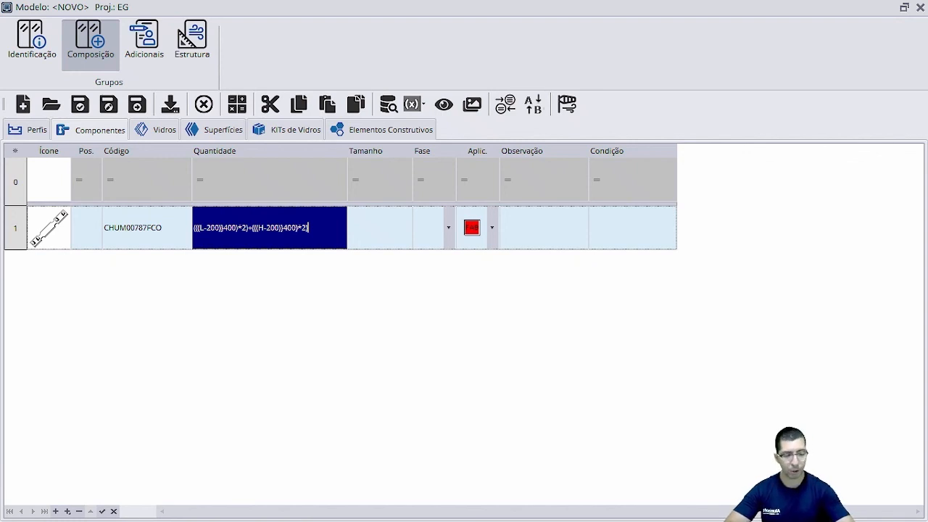
pyautogui.write('+4')
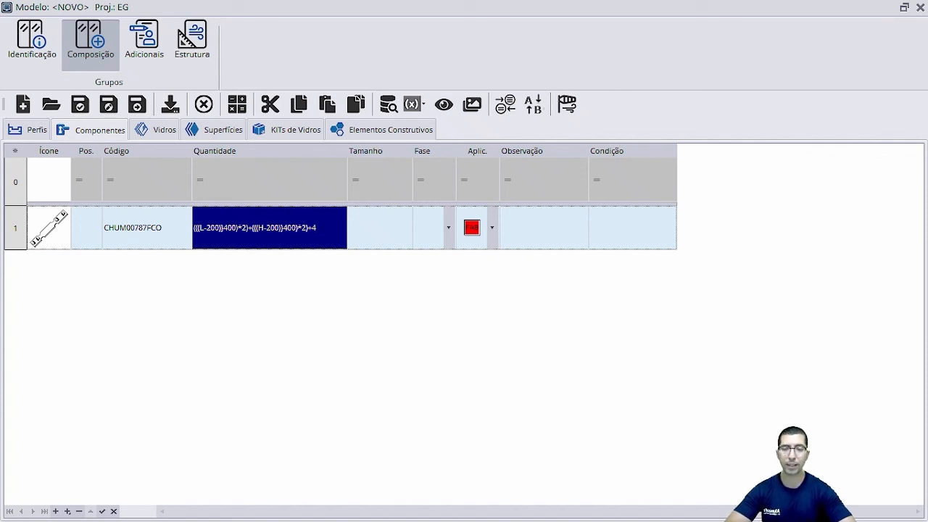
pyautogui.press('Tab')
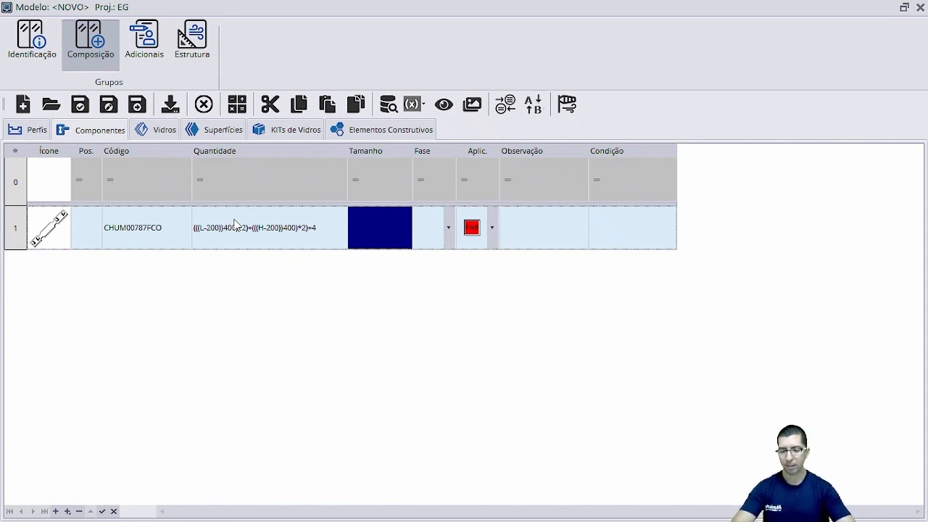
# - Leave the component's size blank, set its phase to CM and keep its application as Fábrica
pyautogui.press('Tab')
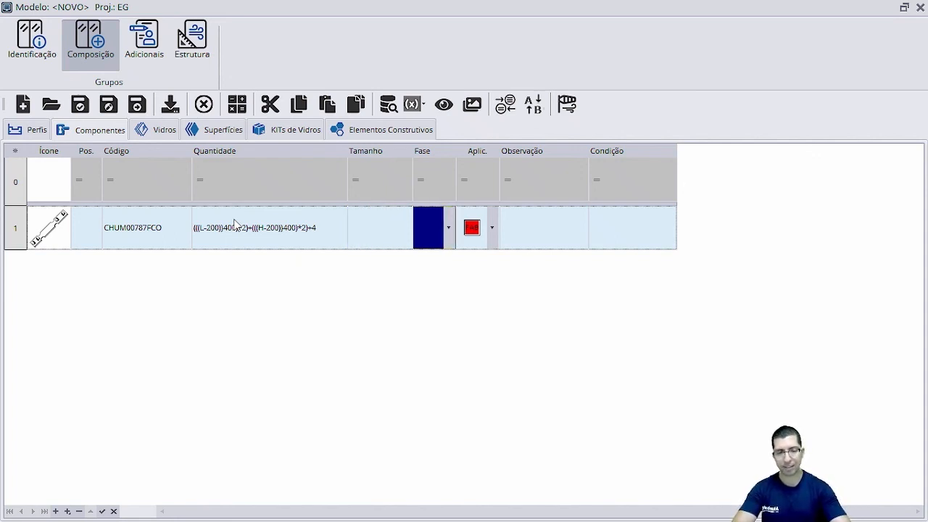
pyautogui.write('CM')
pyautogui.press('Tab')
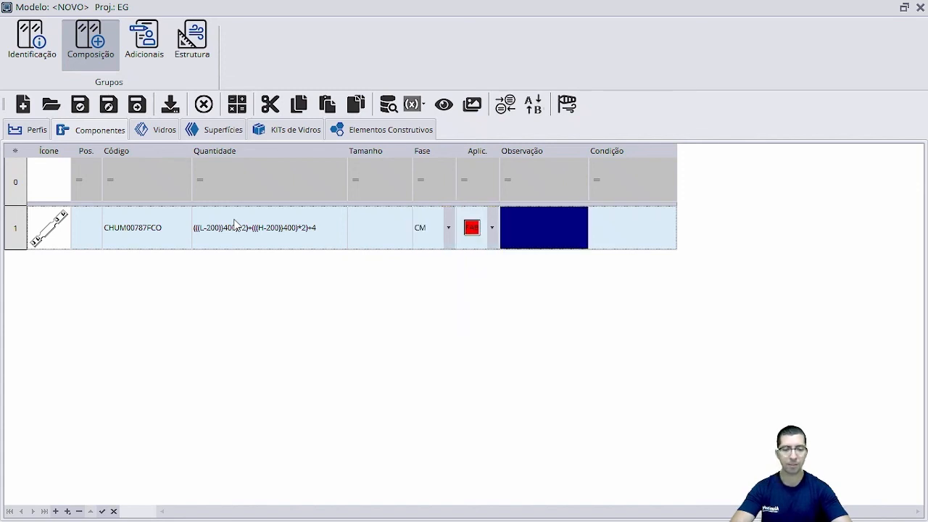
pyautogui.click(497, 235)
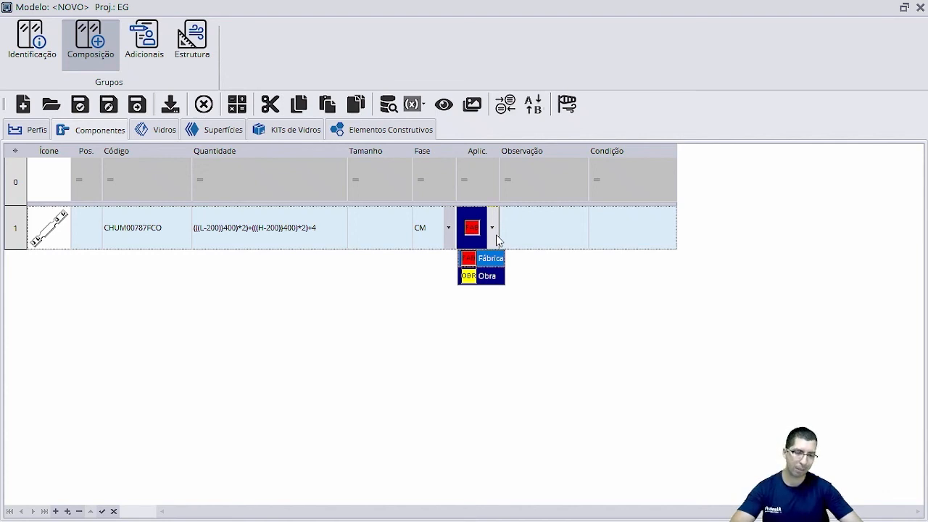
pyautogui.click(492, 262)
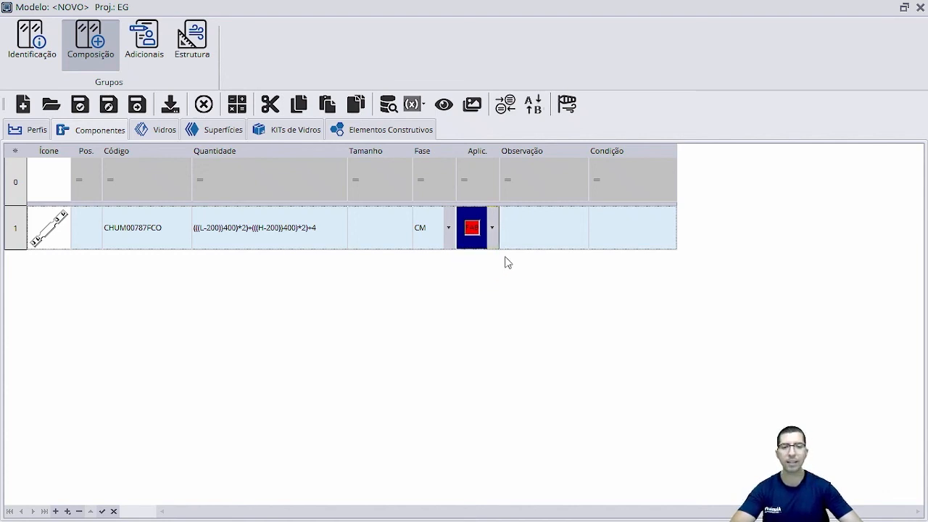
# - Enter the observation "GRAPA" for the CHUM00787FCO component and leave its condition blank
pyautogui.click(540, 239)
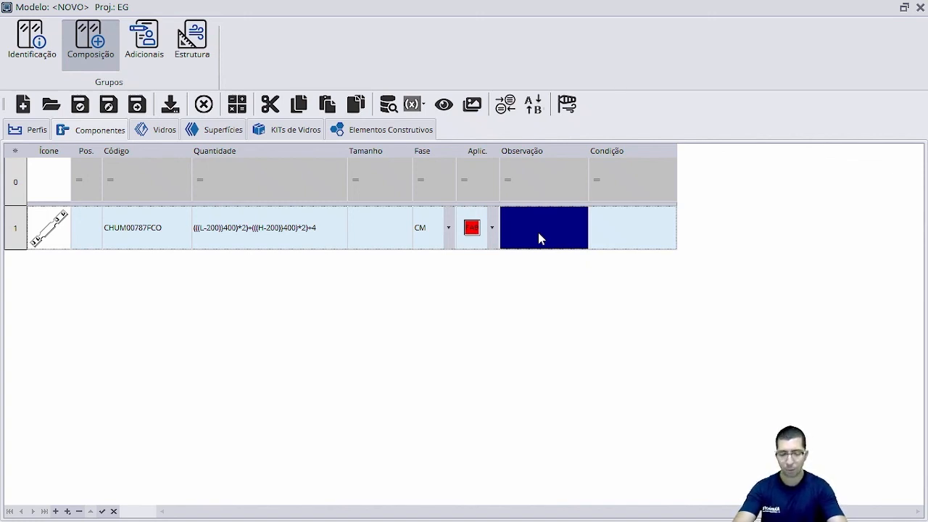
pyautogui.write('GRAPA')
pyautogui.press('Tab')
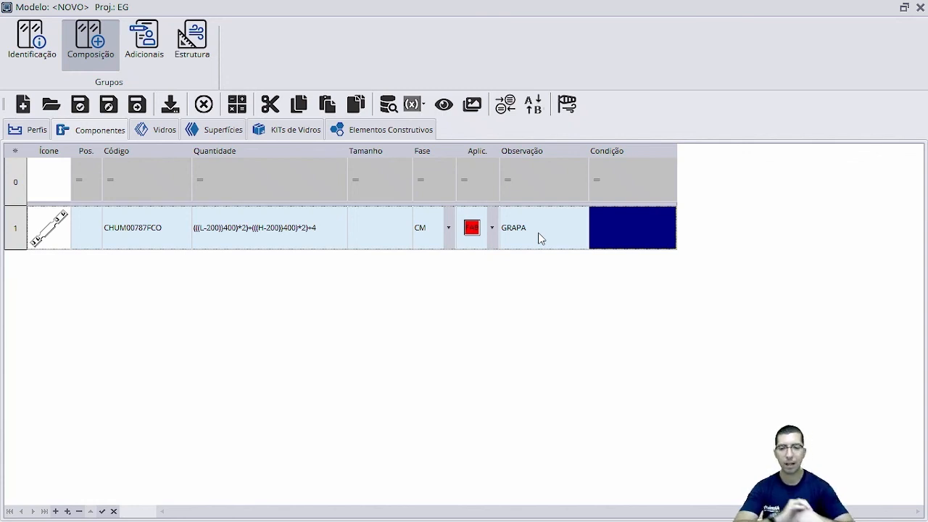
# - Return to the model's profile list
pyautogui.click(36, 130)
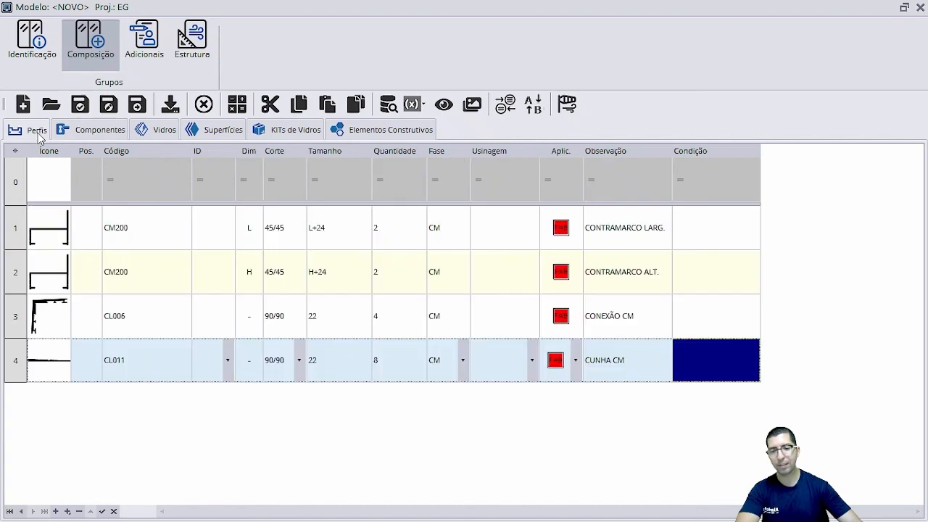